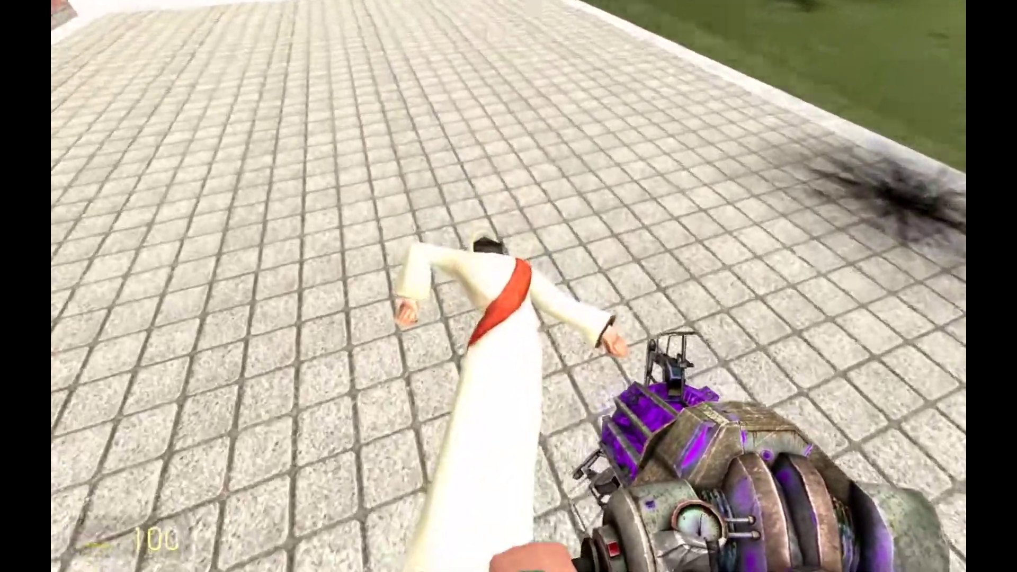
{"action": "scroll", "coordinate": [508, 286], "scroll_direction": "down", "scroll_amount": 1}
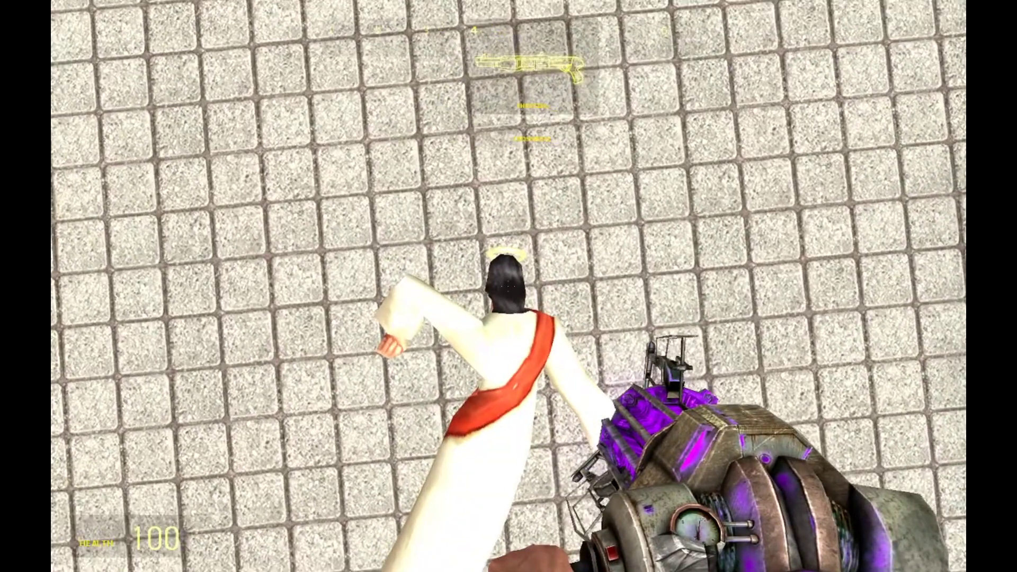
Shotgun the robed ragdoll, reload, then switch to the gravity gun and camera
{"action": "left_click", "coordinate": [509, 287]}
{"action": "key", "text": "z"}
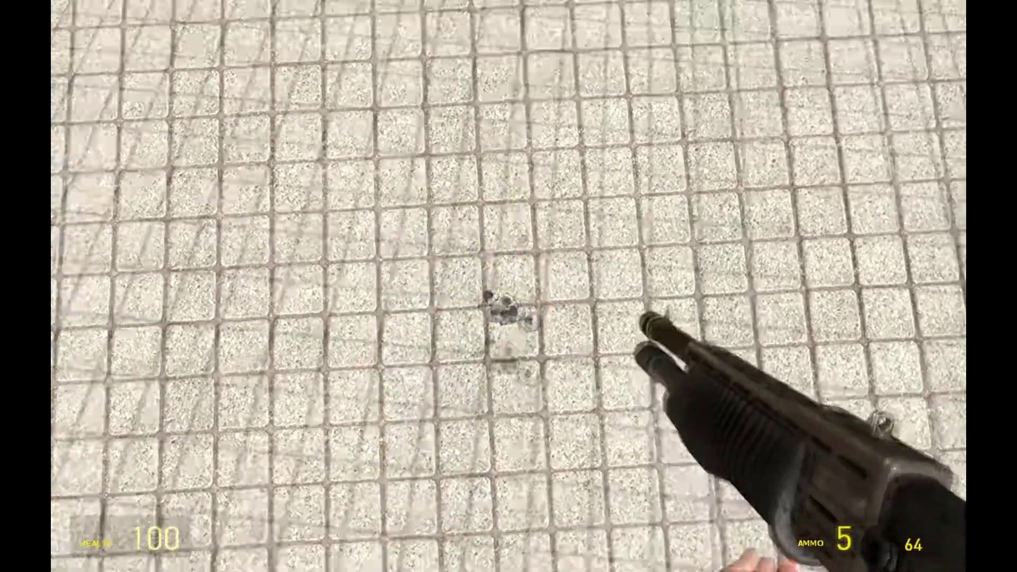
{"action": "key", "text": "r"}
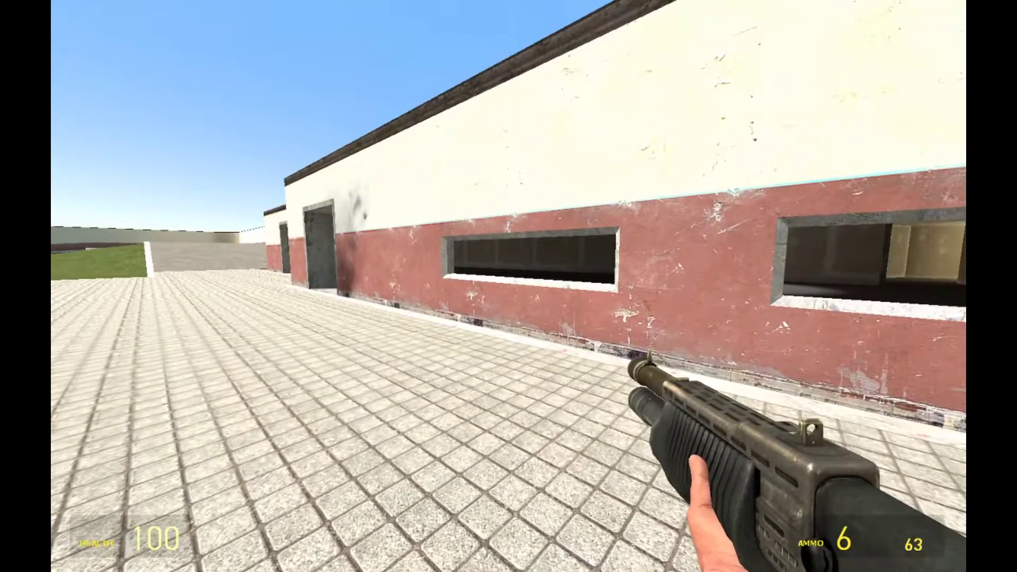
{"action": "key", "text": "1"}
{"action": "key", "text": "6"}
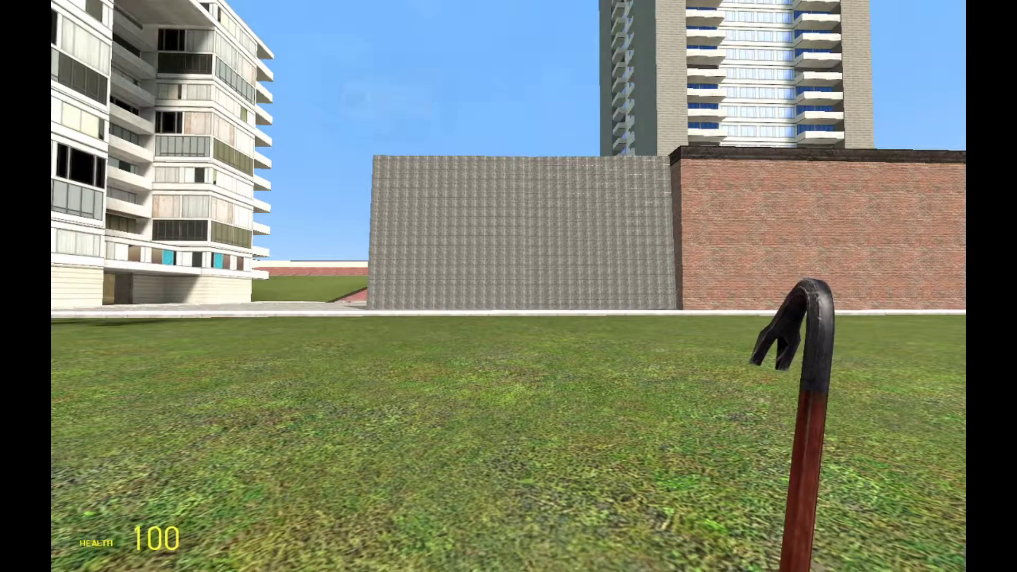
Cycle the weapon slots to the Camera and walk toward the tall apartment building
{"action": "key", "text": "4"}
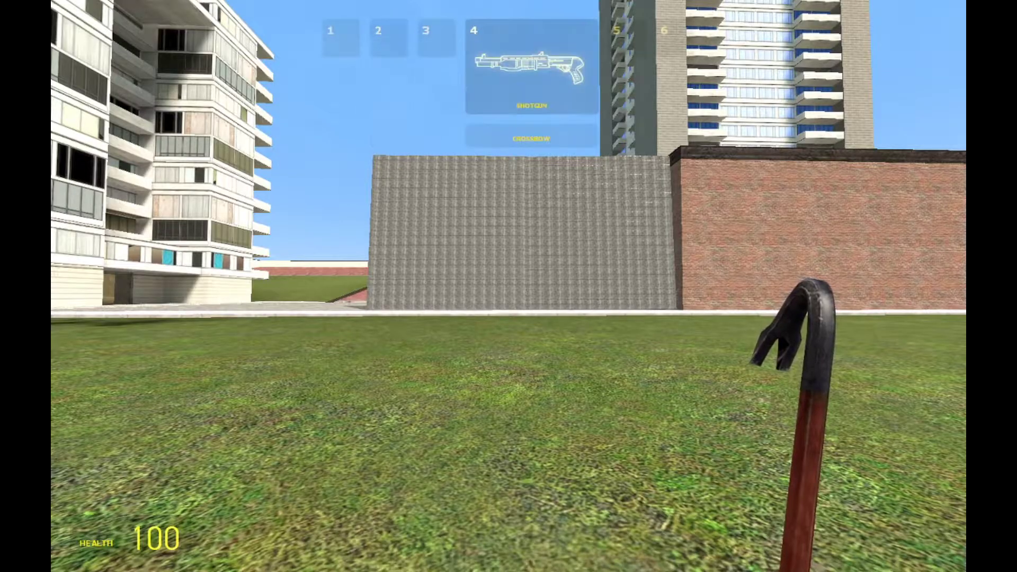
{"action": "key", "text": "1"}
{"action": "key", "text": "4"}
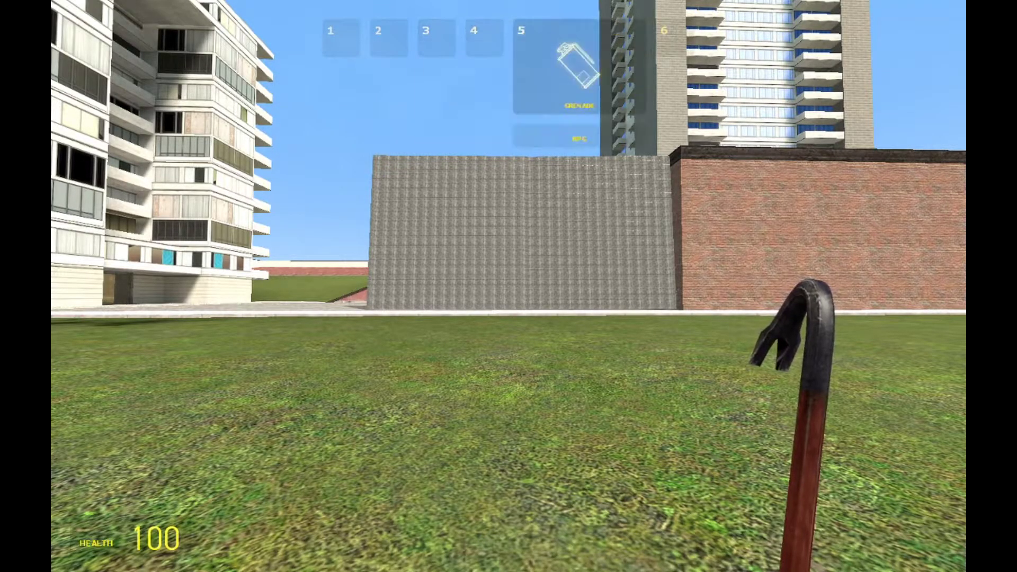
{"action": "key", "text": "w"}
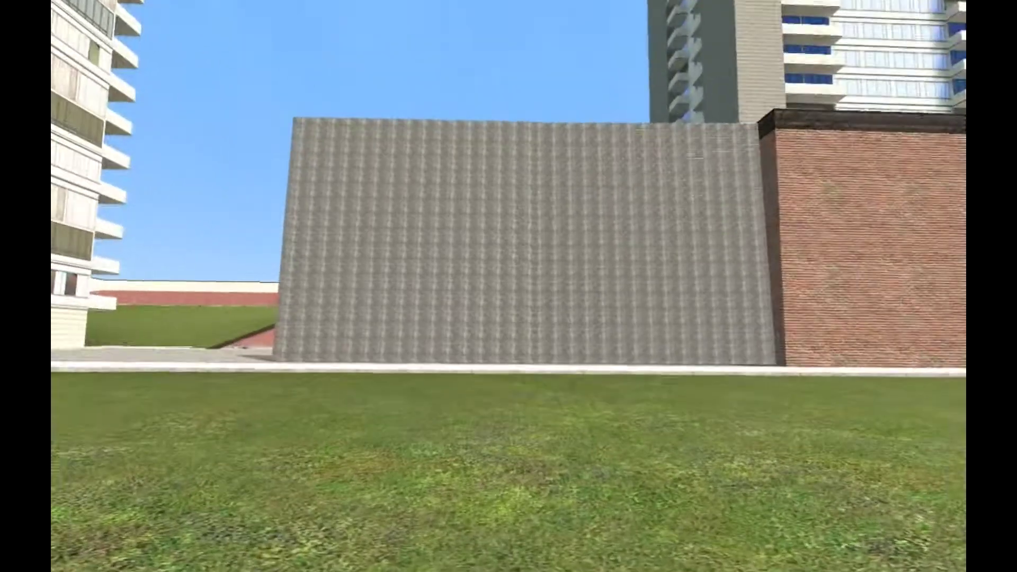
{"action": "key", "text": "a"}
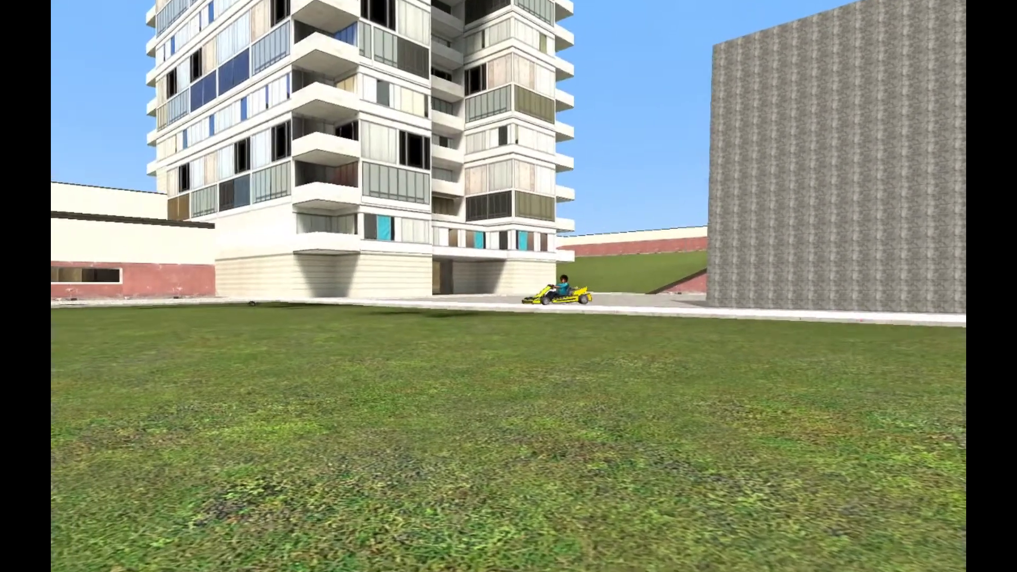
{"action": "scroll", "coordinate": [508, 286], "scroll_direction": "up", "scroll_amount": 5}
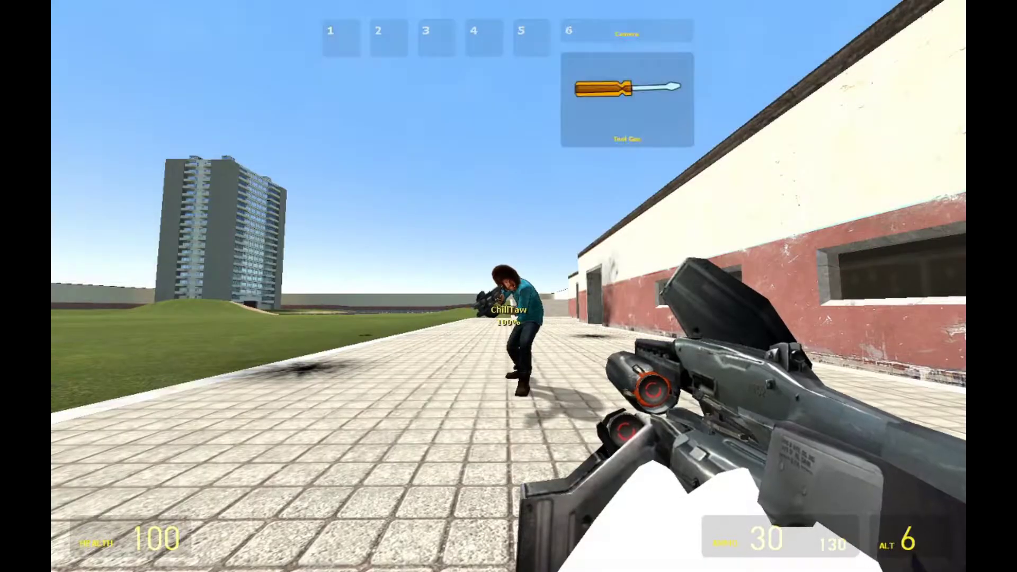
{"action": "scroll", "coordinate": [509, 286], "scroll_direction": "up", "scroll_amount": 1}
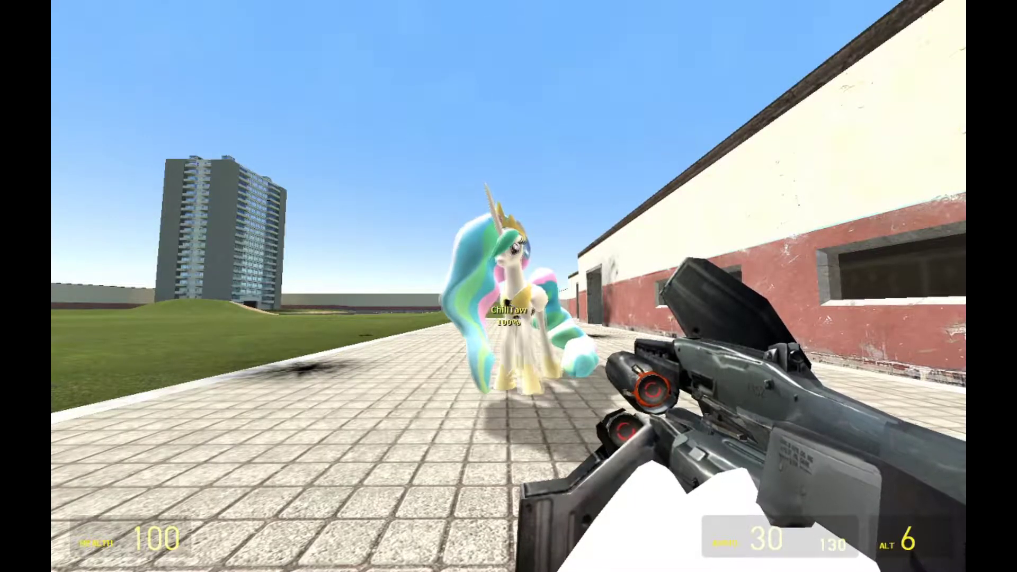
Shoot the pony player with the AR2, then launch a combine ball into the window
{"action": "left_click", "coordinate": [508, 286]}
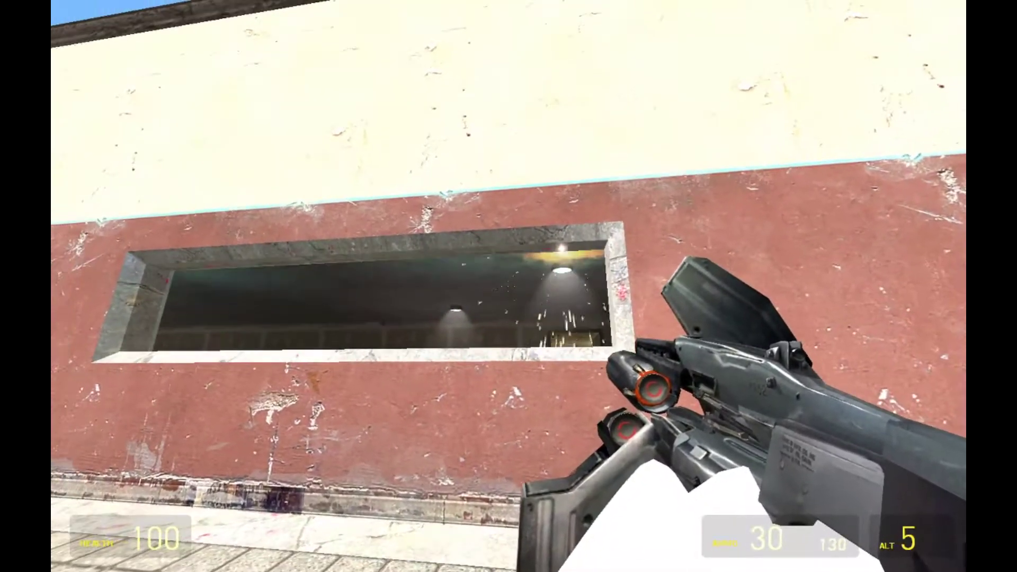
{"action": "right_click", "coordinate": [508, 286]}
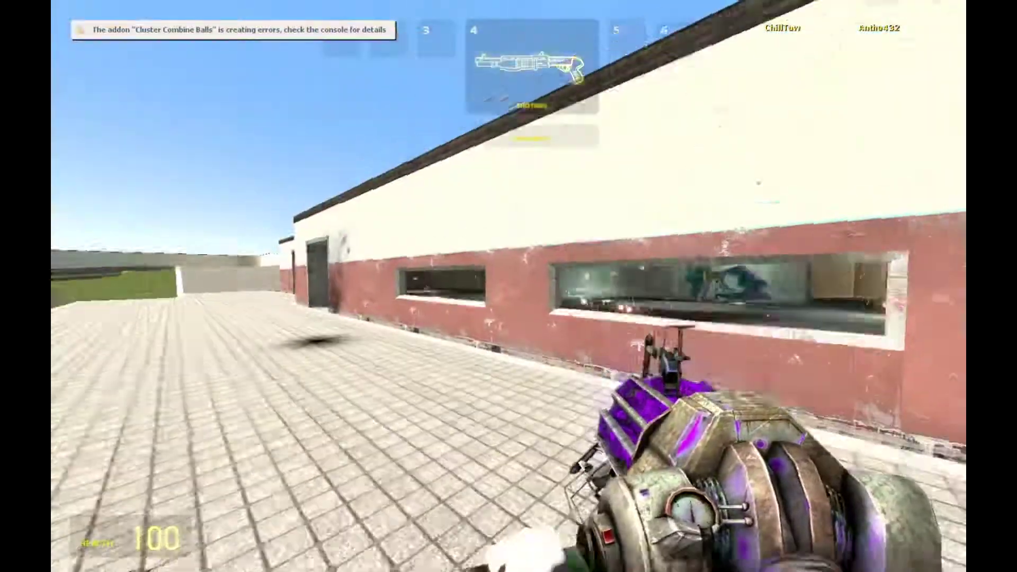
Walk into the dark room, then respawn back on the plaza after dying
{"action": "key", "text": "w"}
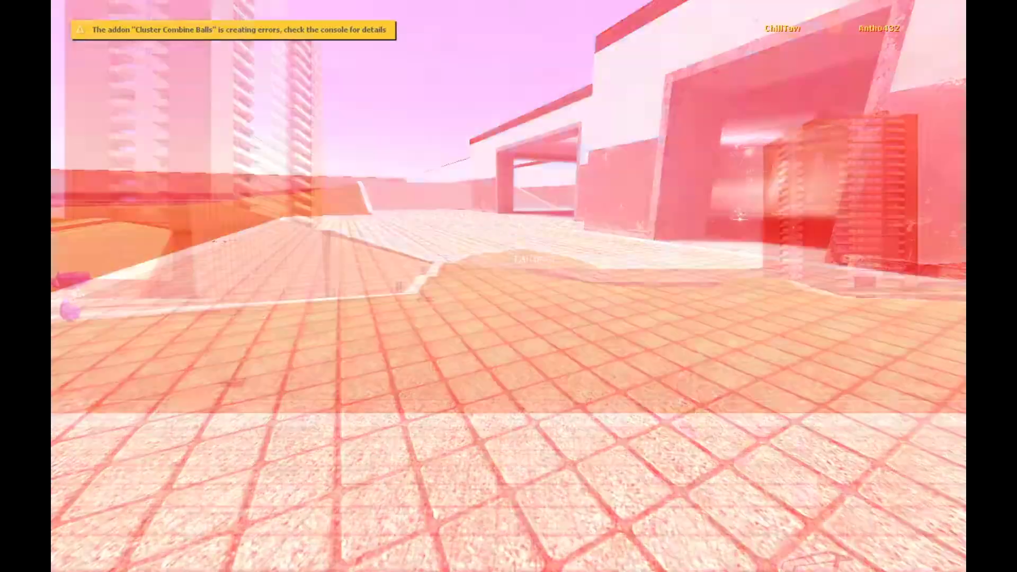
{"action": "left_click", "coordinate": [508, 286]}
{"action": "key", "text": "3"}
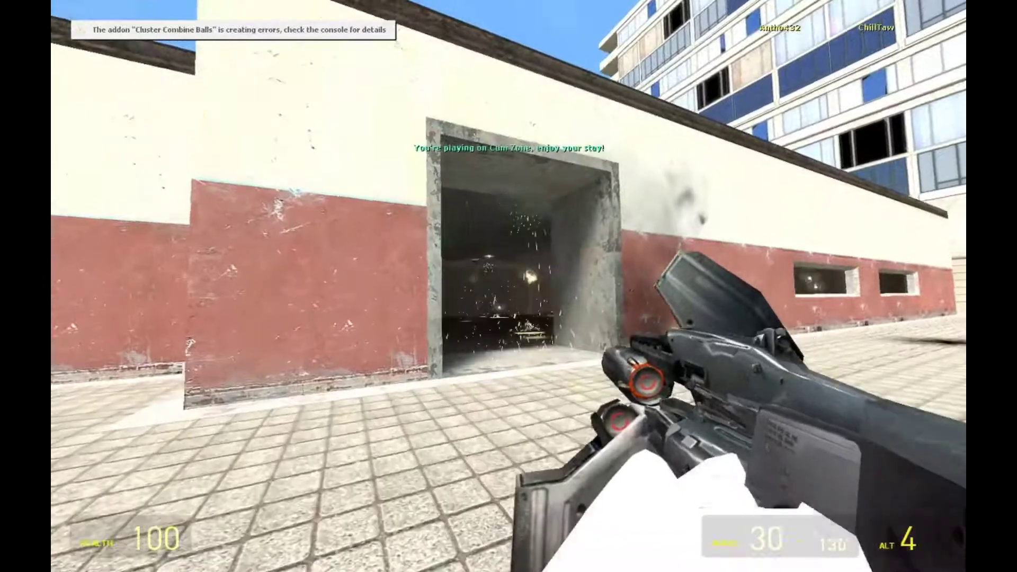
Fire combine balls into the dark room window and across the plaza, then open the NPC list
{"action": "key", "text": "w"}
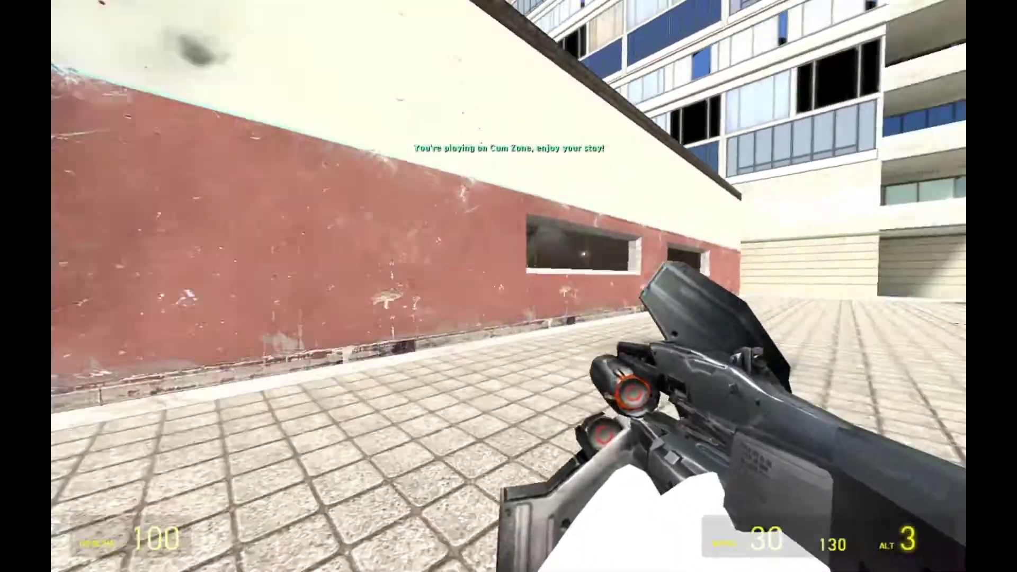
{"action": "key", "text": "w"}
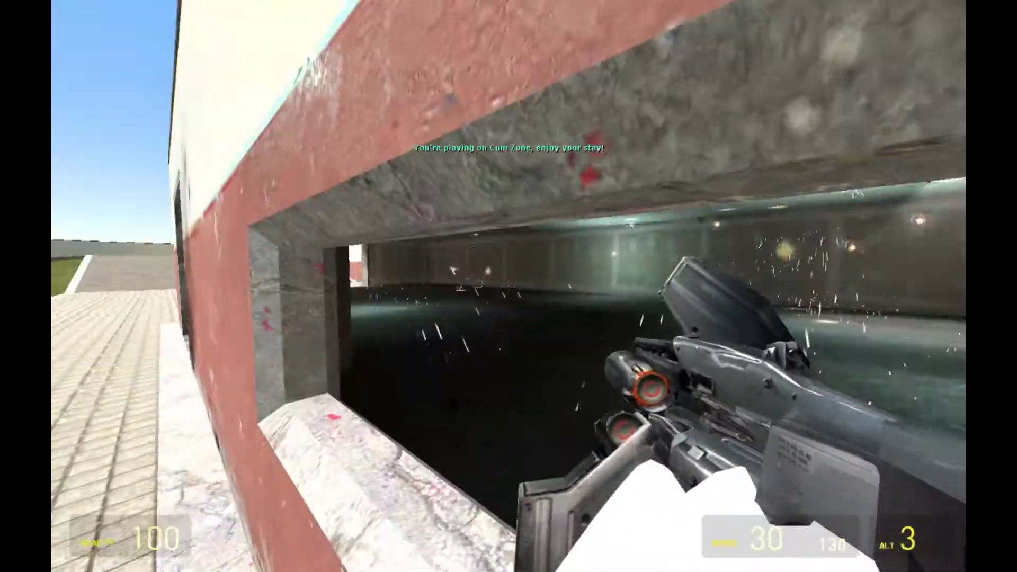
{"action": "key", "text": "w"}
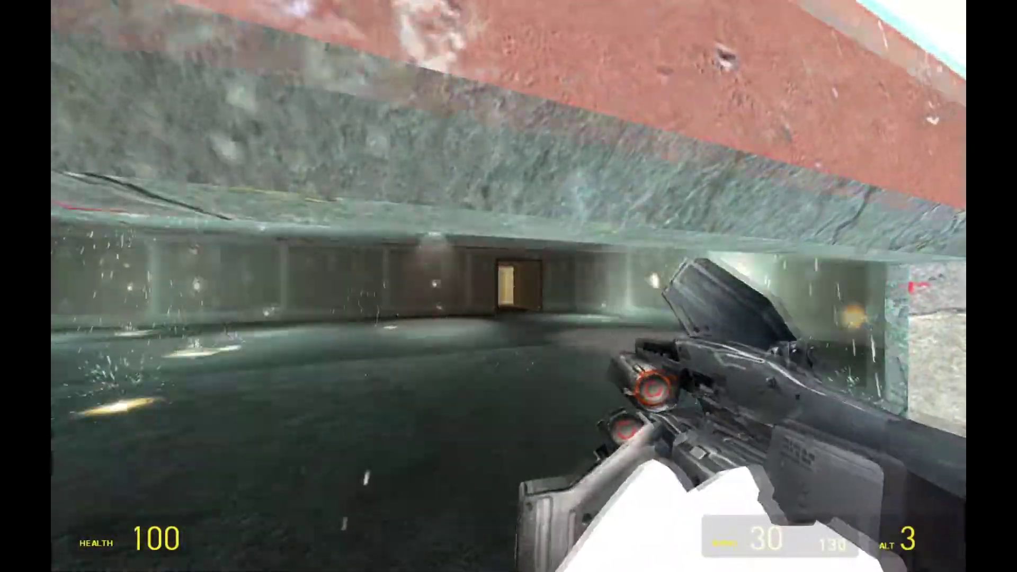
{"action": "right_click", "coordinate": [508, 286]}
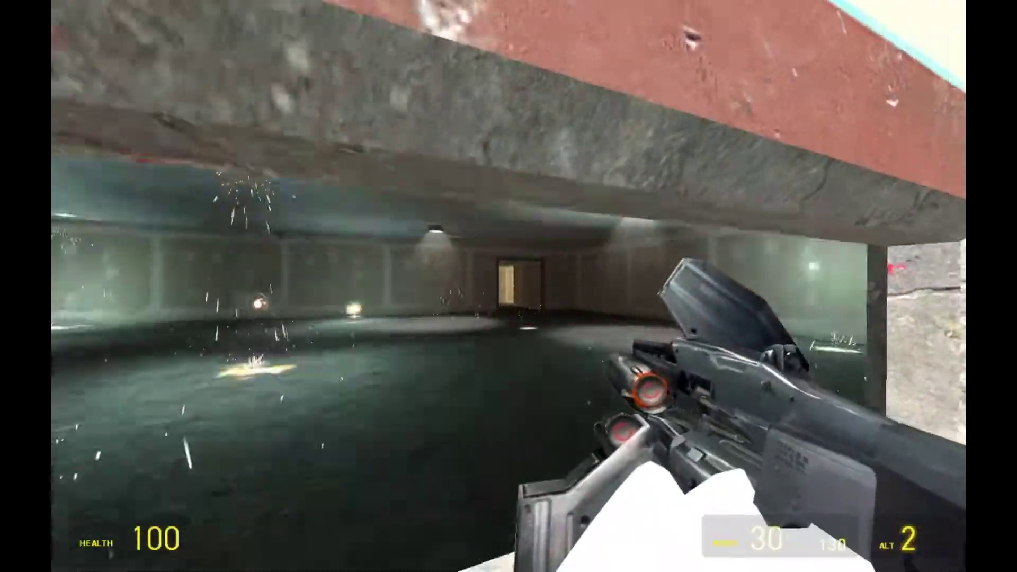
{"action": "key", "text": "s"}
{"action": "key", "text": "w"}
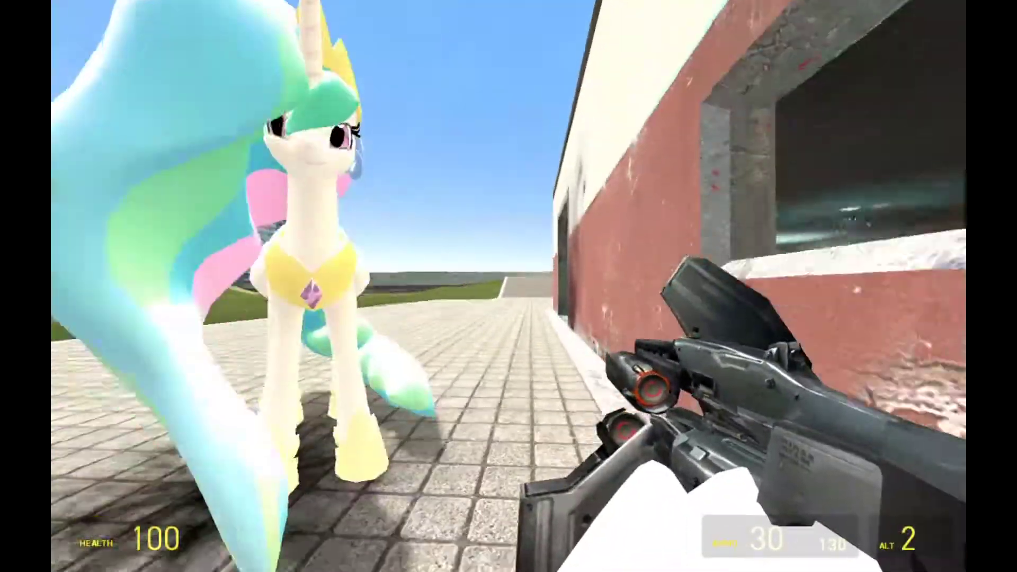
{"action": "key", "text": "w"}
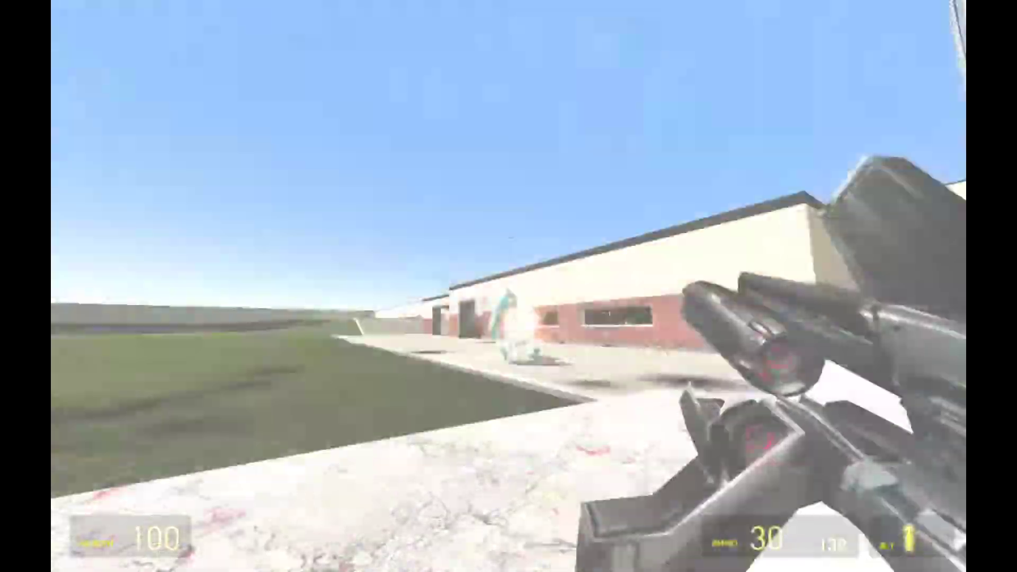
{"action": "right_click", "coordinate": [509, 287]}
{"action": "key", "text": "w"}
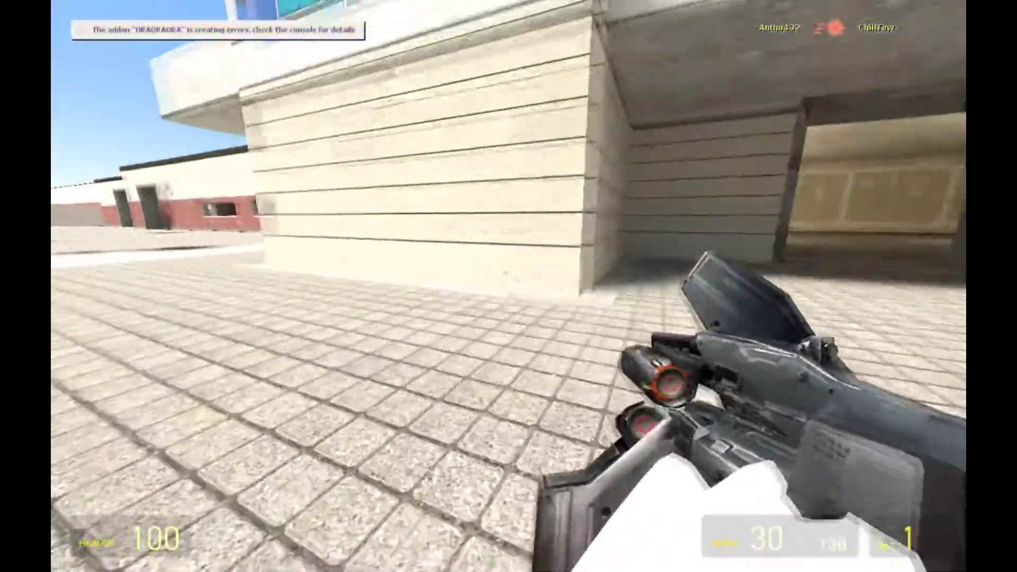
{"action": "key", "text": "q"}
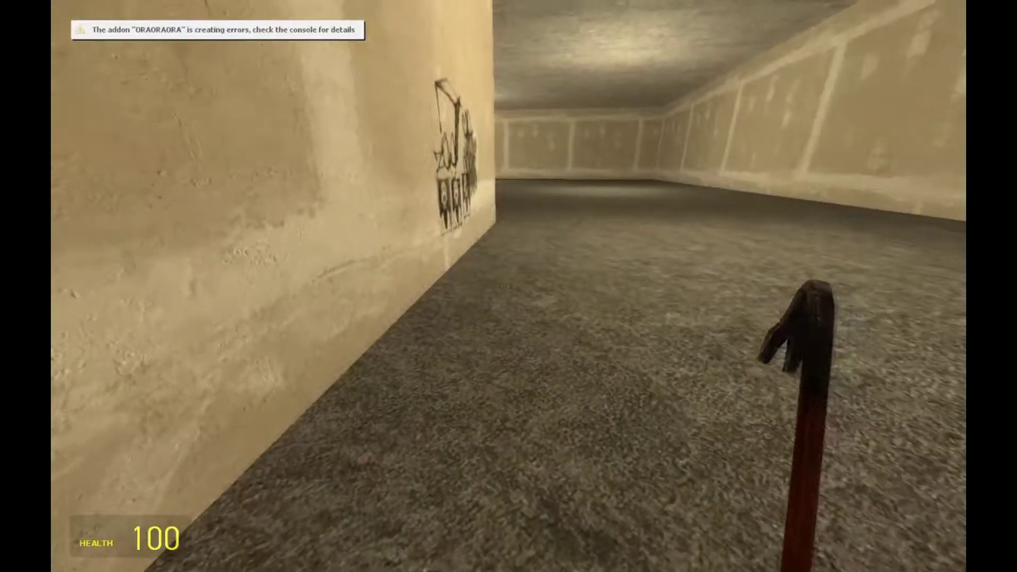
{"action": "key", "text": "q"}
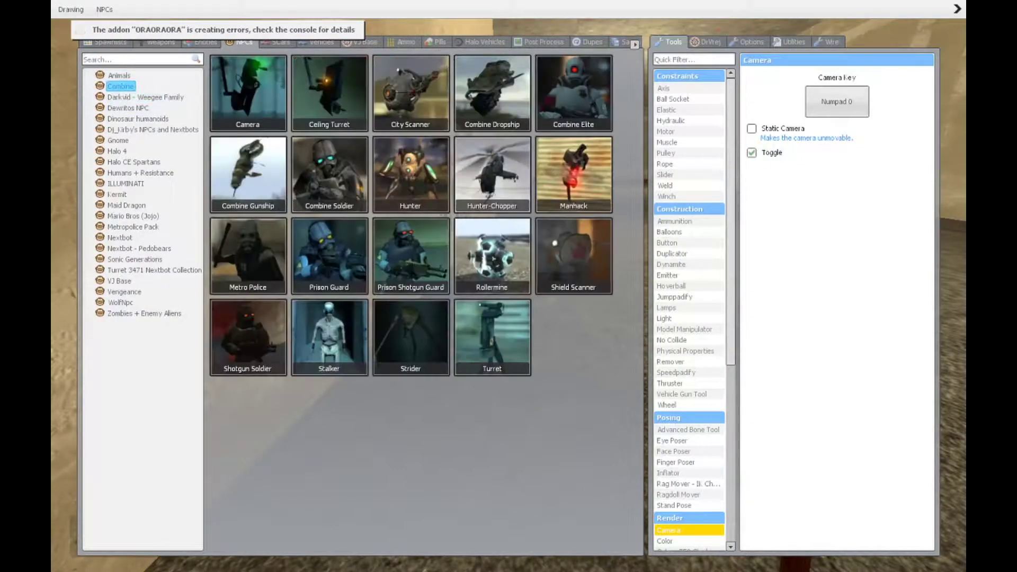
Load the Kirby NPC from Dj_Jaby's NPCs and Nextbots into the Creator toolgun
{"action": "left_click", "coordinate": [153, 129]}
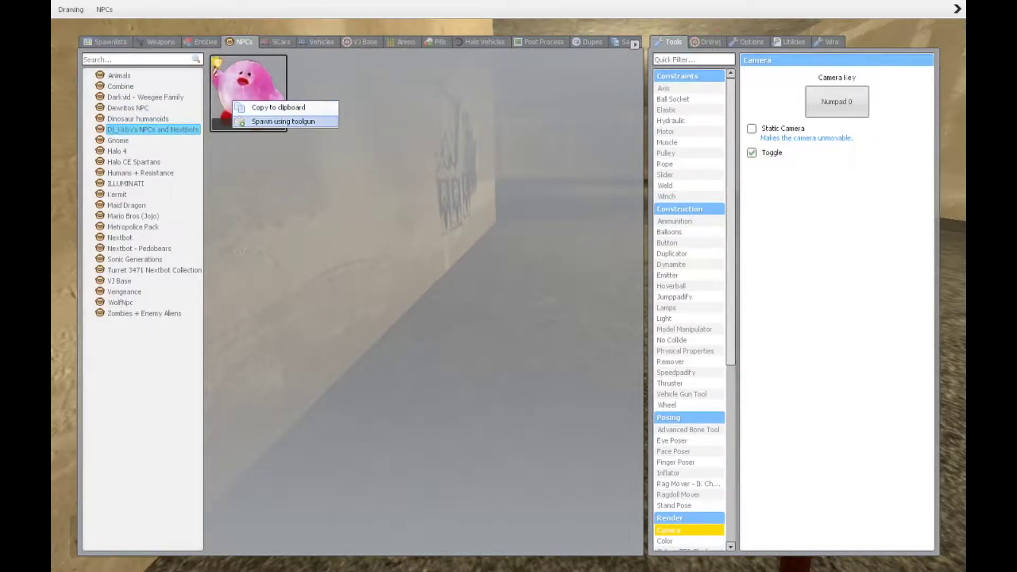
{"action": "left_click", "coordinate": [283, 121]}
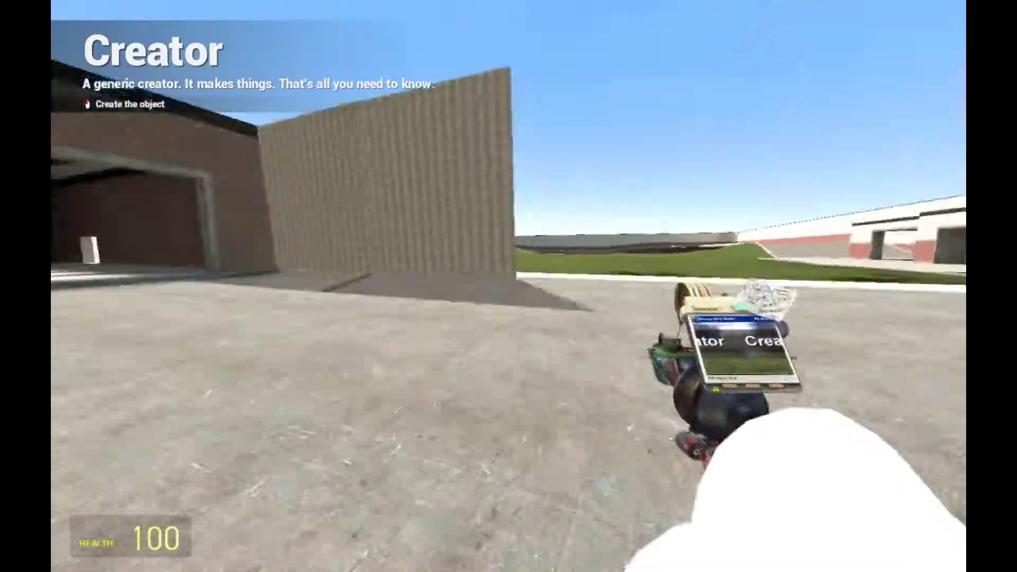
Switch back to the melee weapon and leave the kart on foot near Kirby
{"action": "key", "text": "1"}
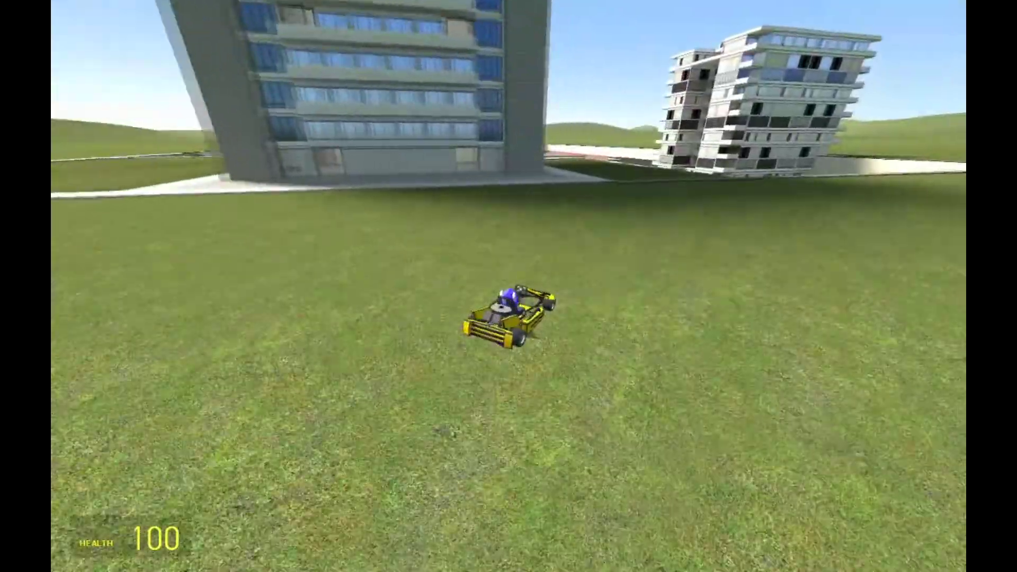
{"action": "key", "text": "e"}
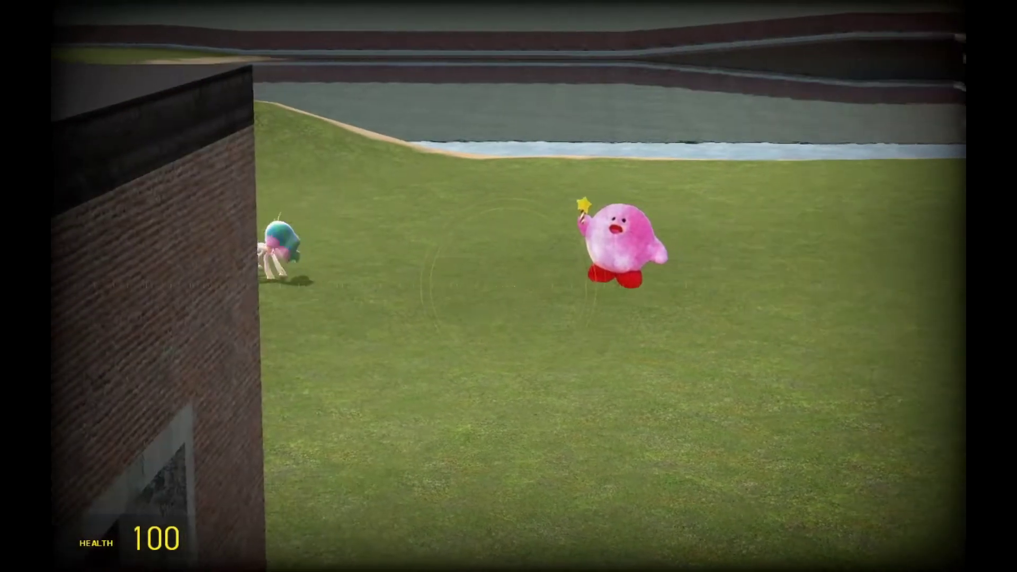
Load a nextbot into the creator tool and fly up over the rooftop
{"action": "key", "text": "q"}
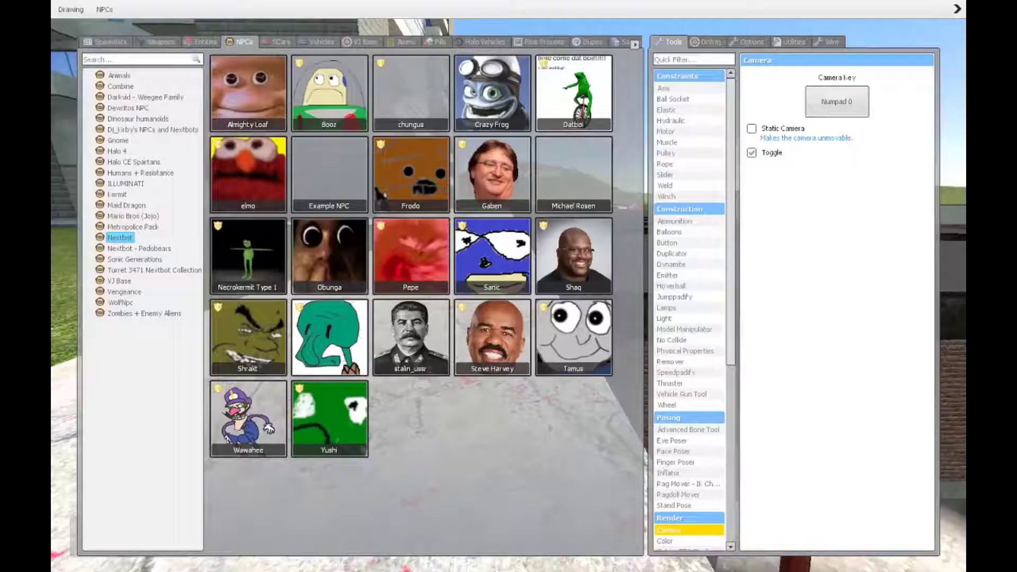
{"action": "left_click", "coordinate": [364, 290]}
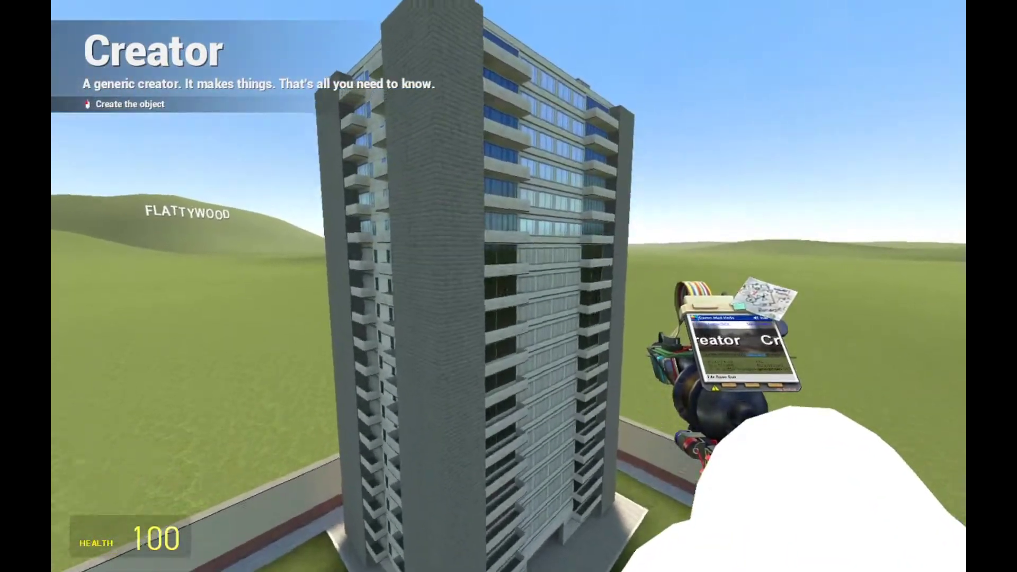
{"action": "key", "text": "w"}
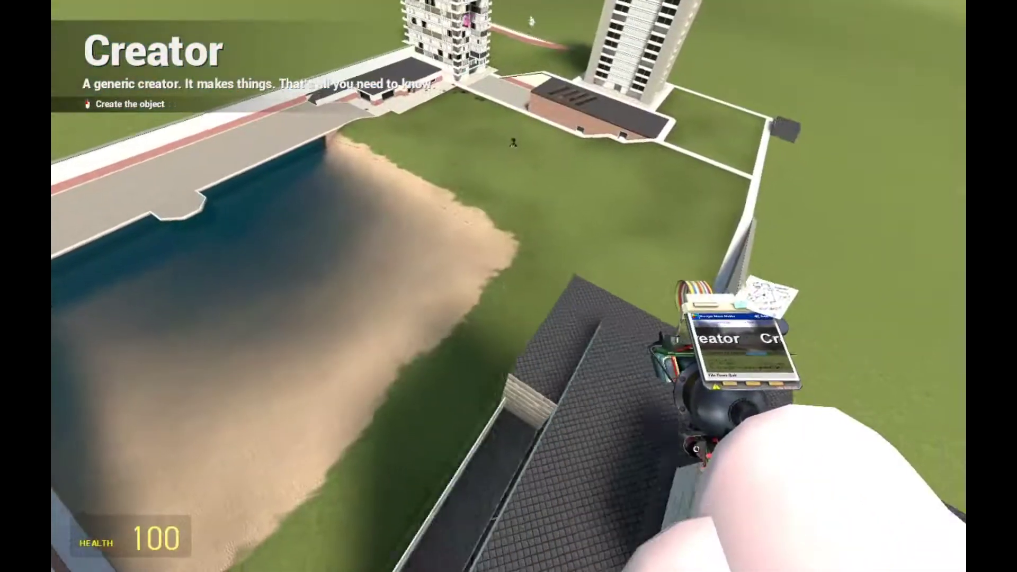
{"action": "key", "text": "w"}
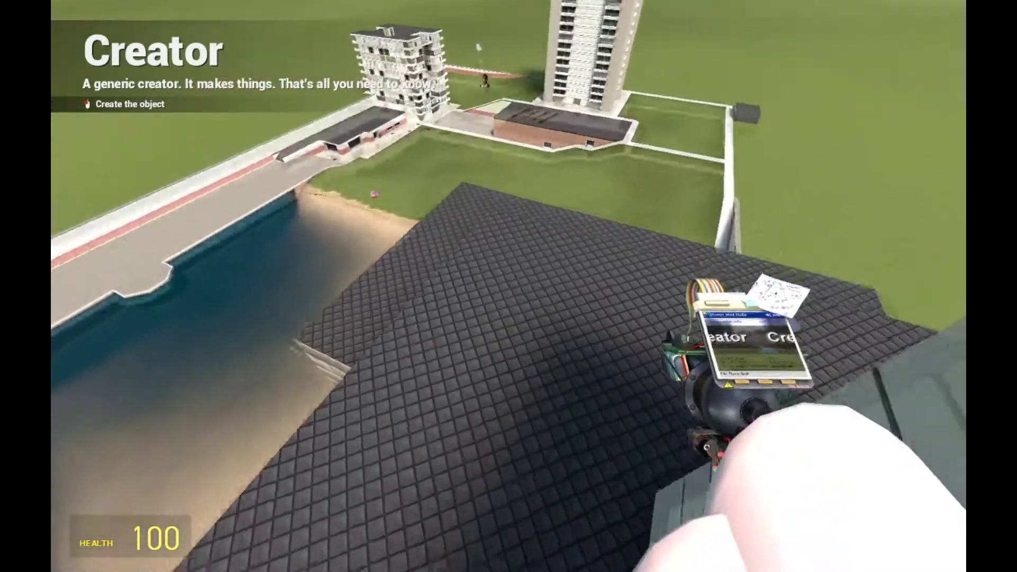
{"action": "key", "text": "w"}
{"action": "key", "text": "w"}
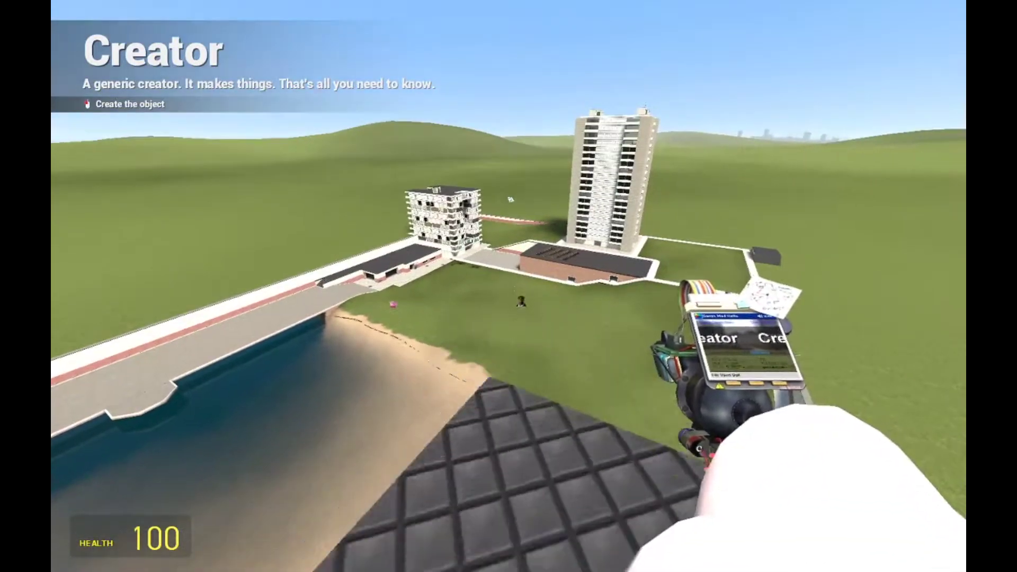
Place the Steve Harvey nextbot on the grass and another nextbot at the ledge
{"action": "key", "text": "q"}
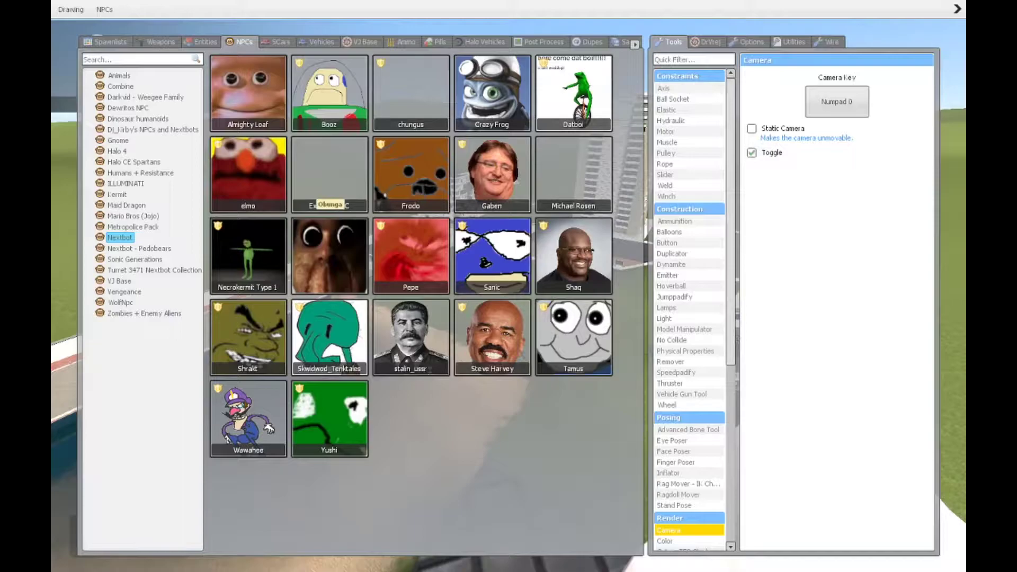
{"action": "left_click", "coordinate": [546, 359]}
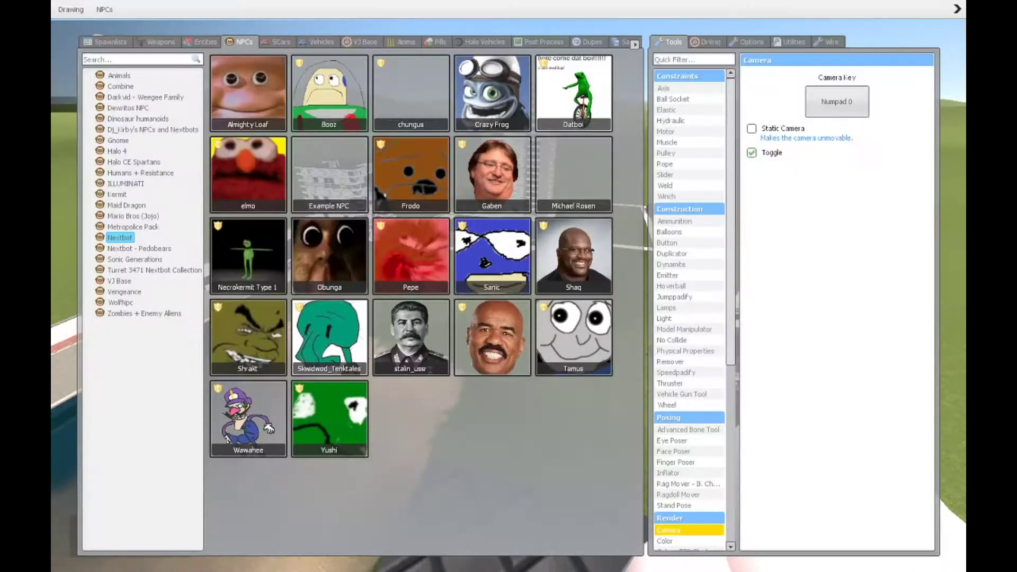
{"action": "key", "text": "q"}
{"action": "left_click", "coordinate": [509, 286]}
{"action": "key", "text": "w"}
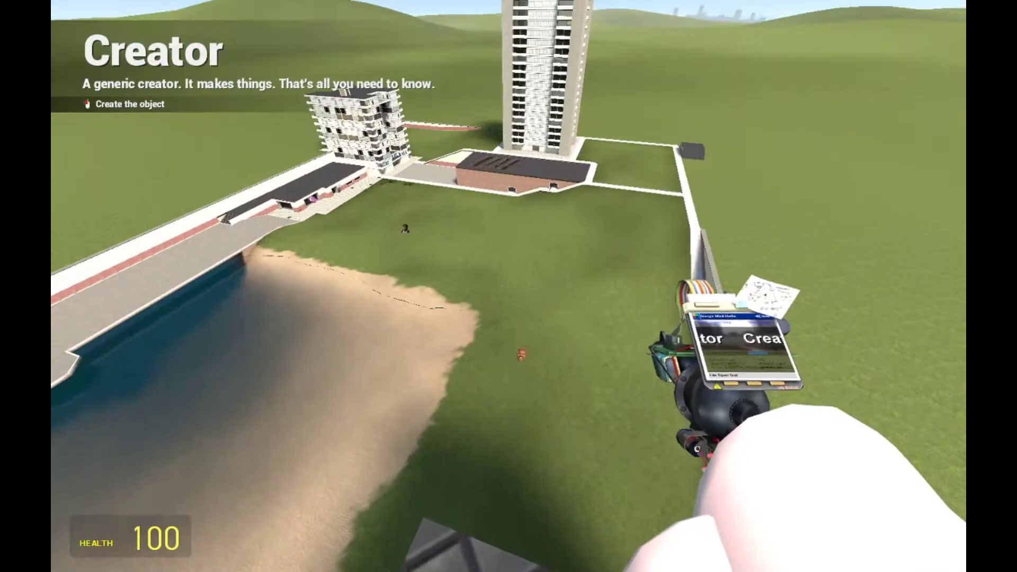
{"action": "key", "text": "q"}
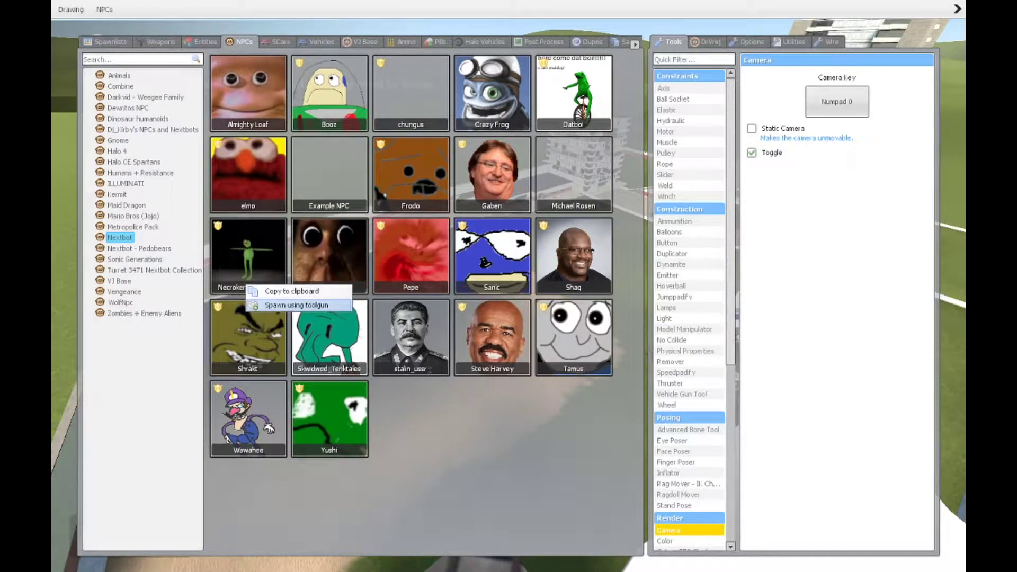
{"action": "left_click", "coordinate": [295, 305]}
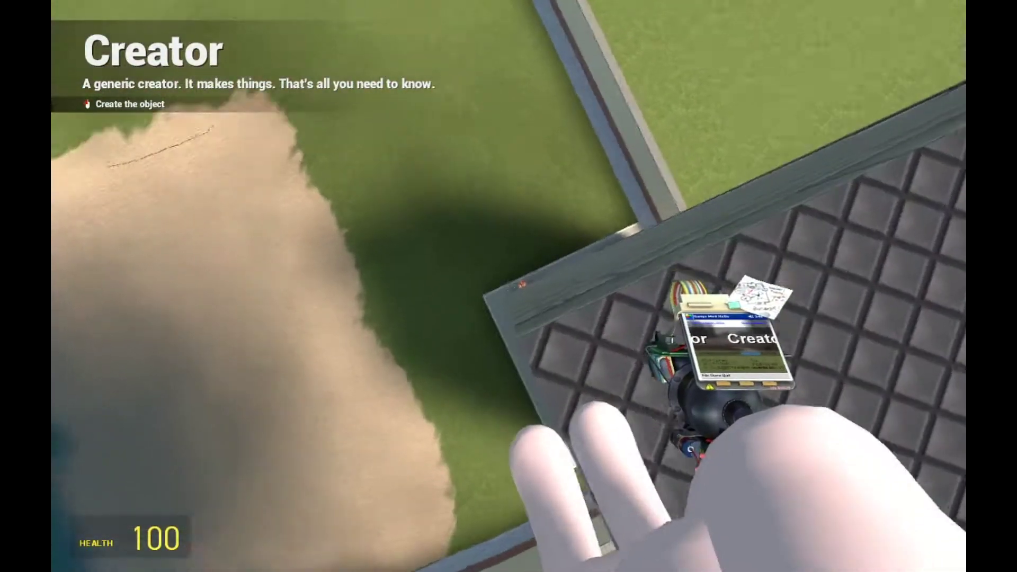
{"action": "left_click", "coordinate": [521, 300]}
Walk along the walkway and lower rooftop, surveying the ground, water and buildings
{"action": "key", "text": "w"}
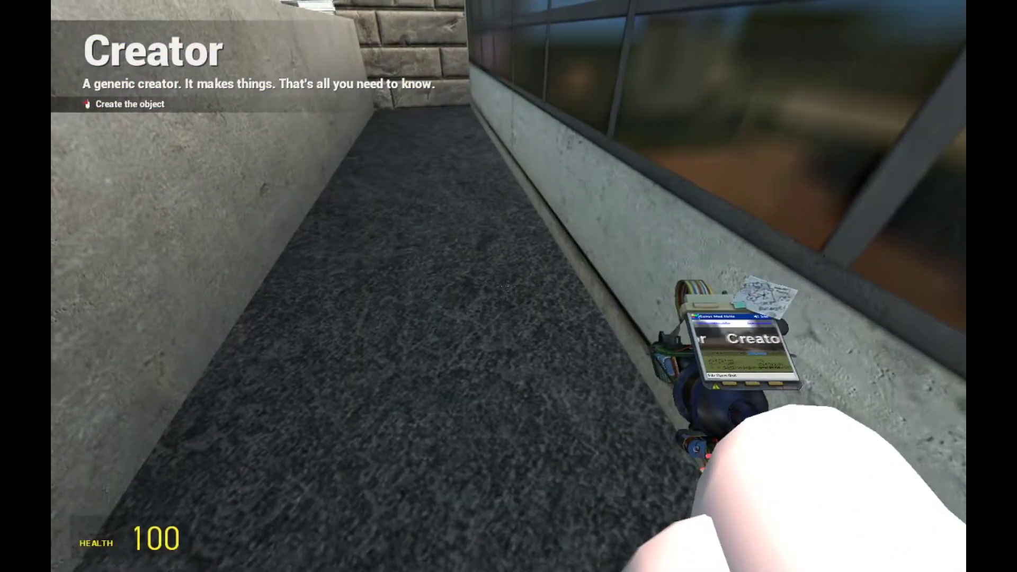
{"action": "key", "text": "w"}
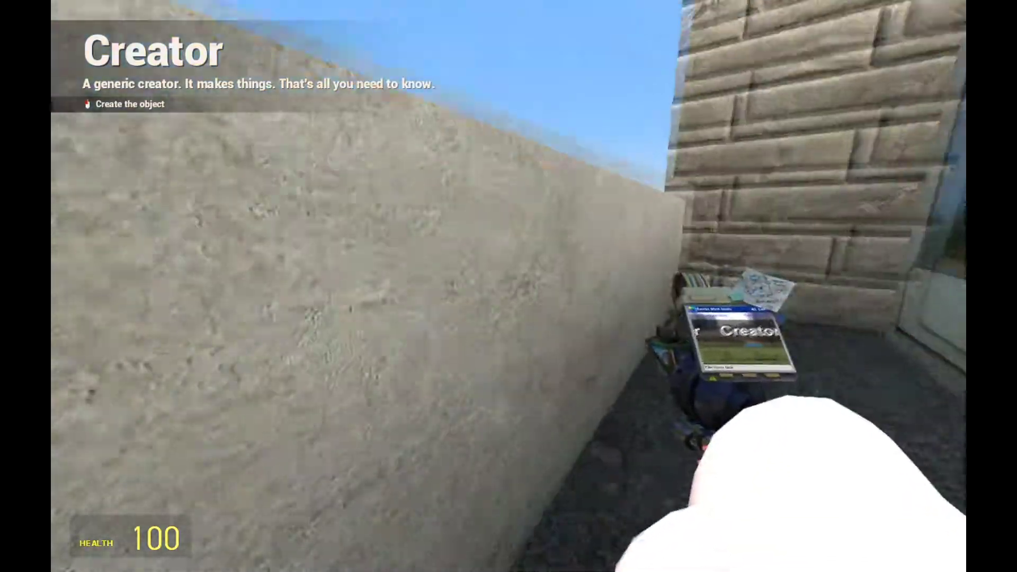
{"action": "key", "text": "w"}
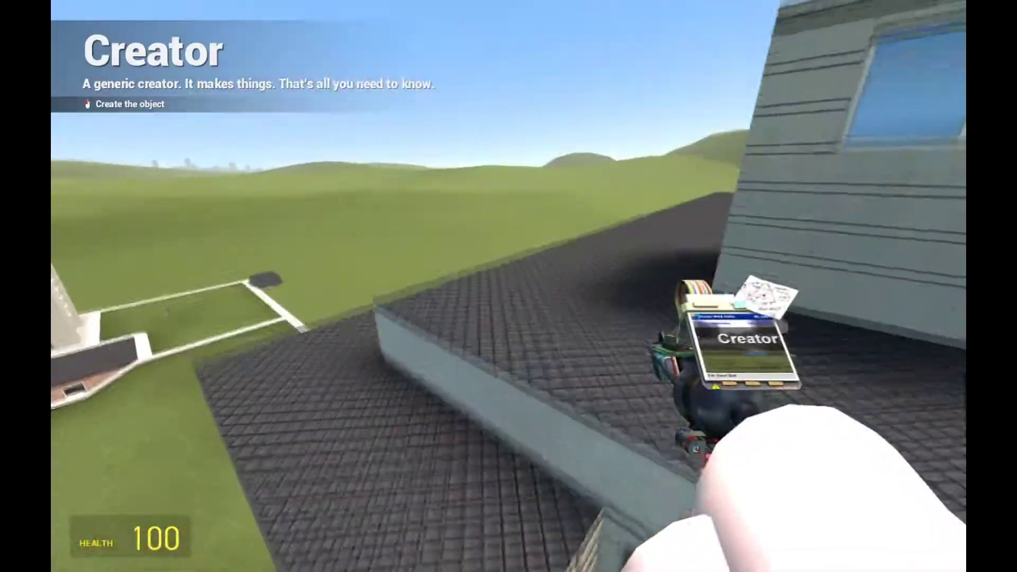
{"action": "key", "text": "w"}
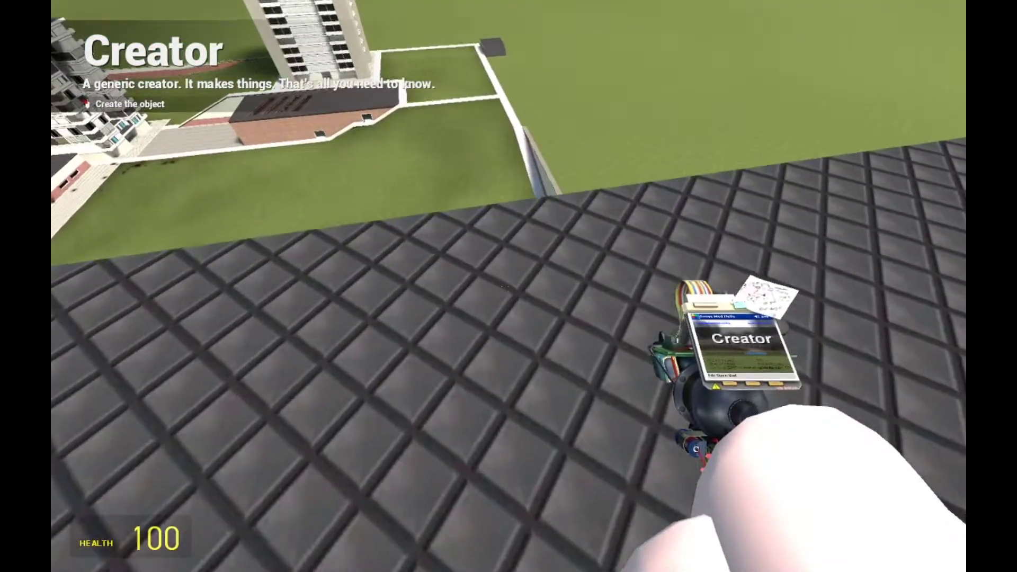
{"action": "key", "text": "w"}
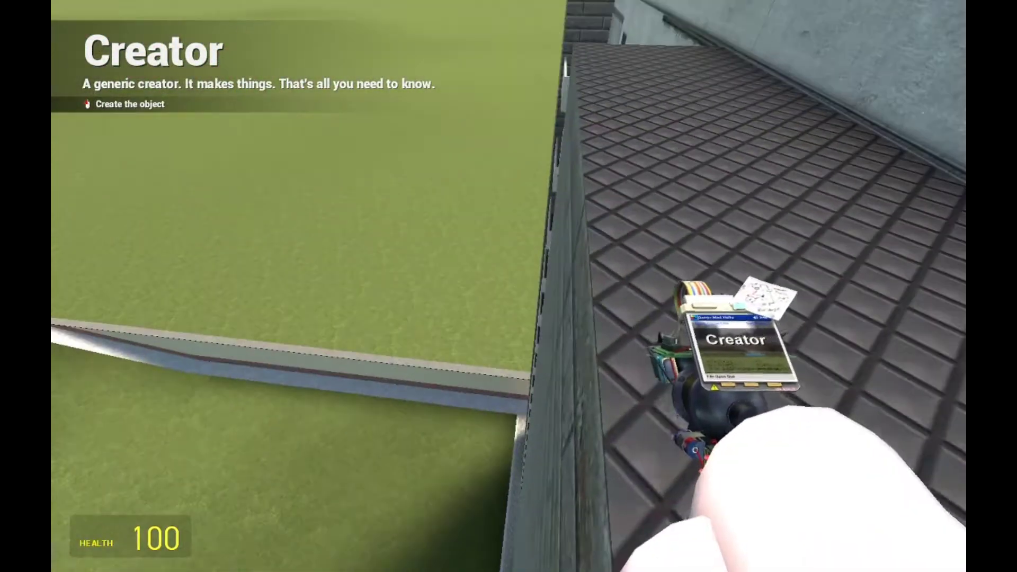
{"action": "key", "text": "w"}
{"action": "key", "text": "w"}
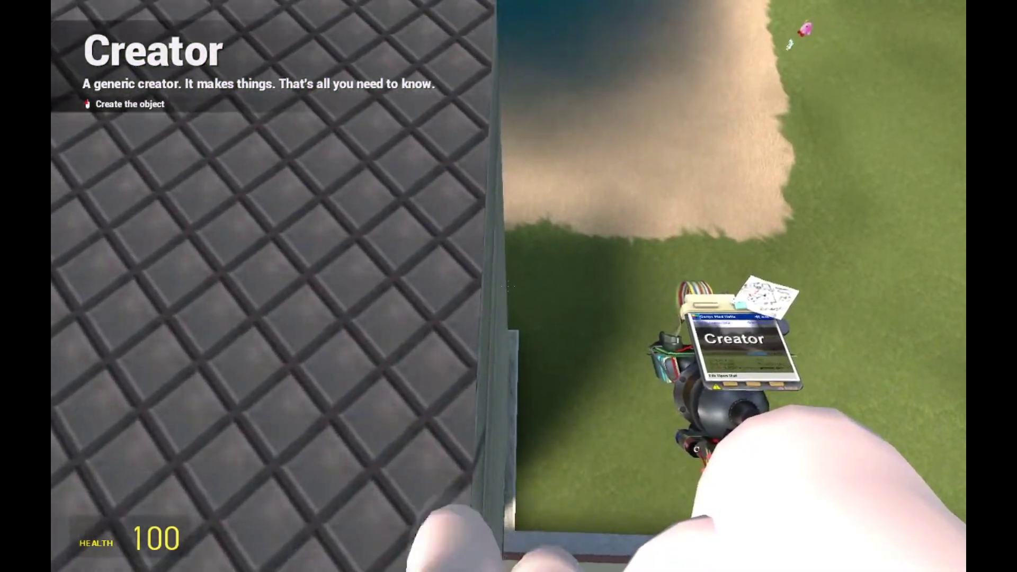
{"action": "key", "text": "w"}
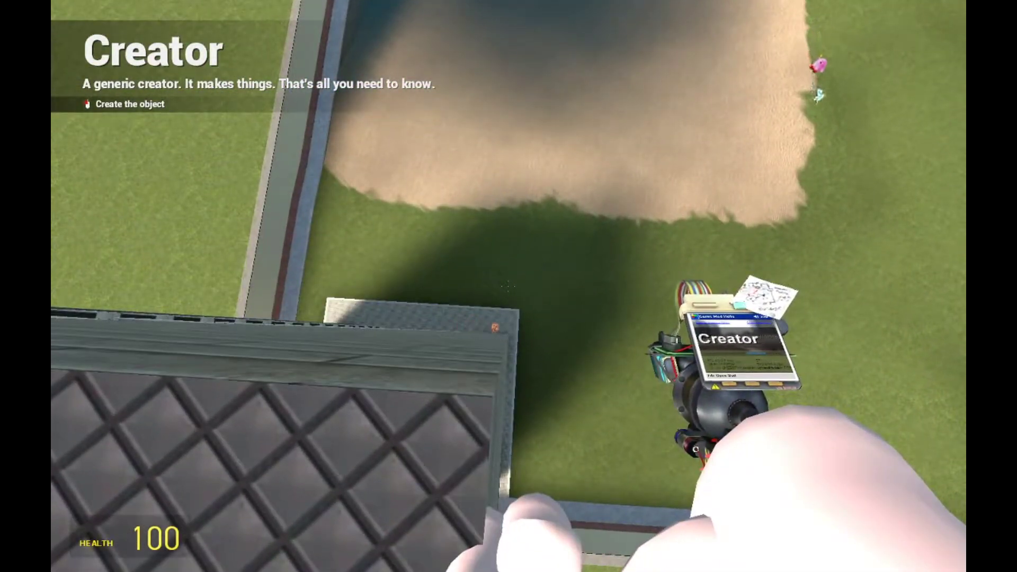
{"action": "key", "text": "w"}
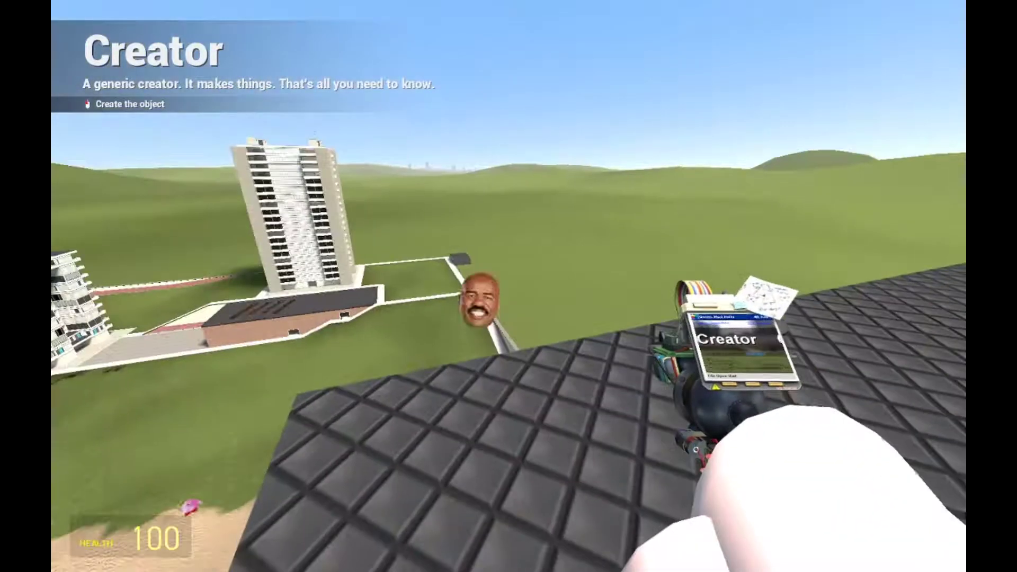
{"action": "key", "text": "w"}
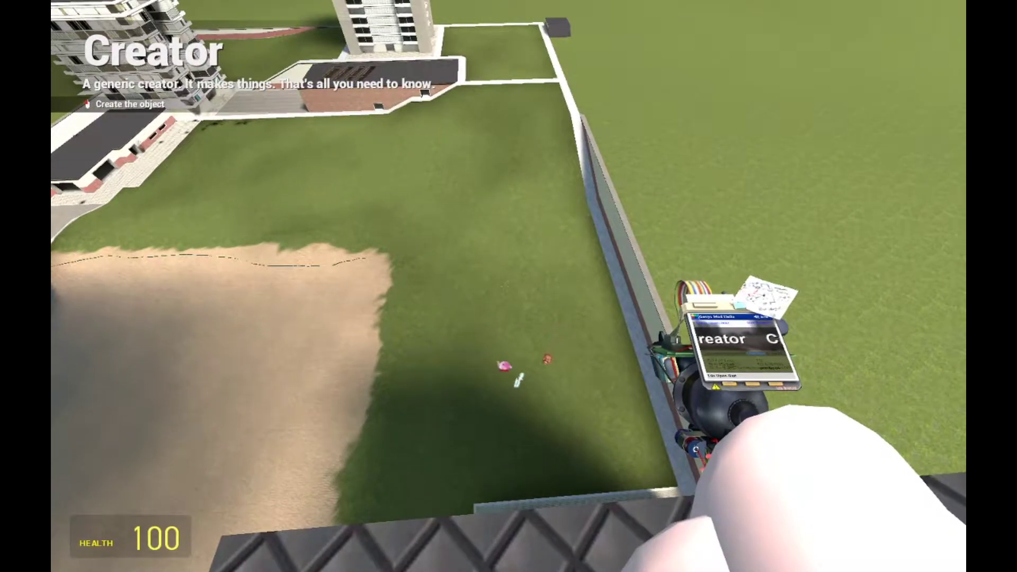
{"action": "key", "text": "w"}
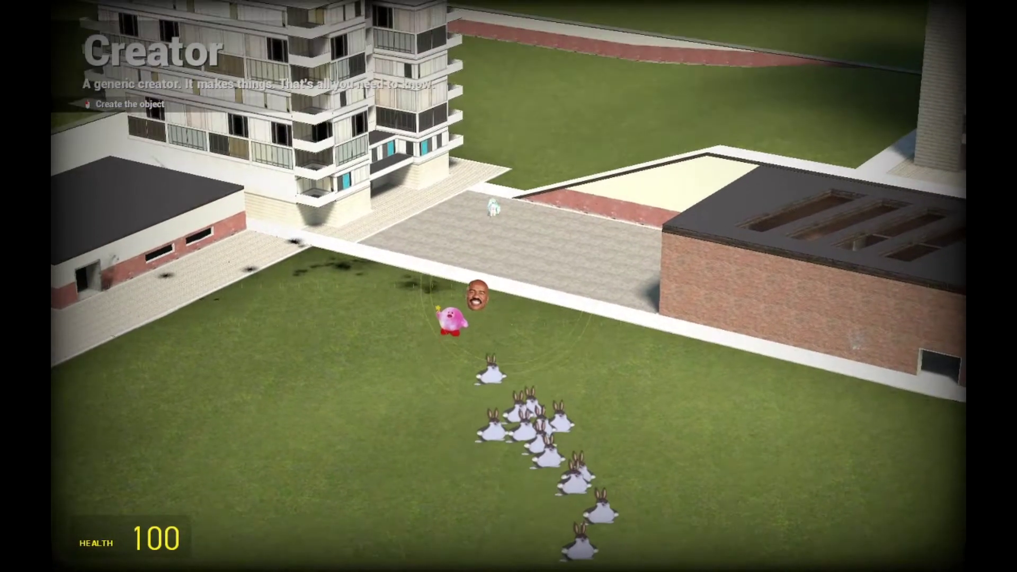
{"action": "key", "text": "q"}
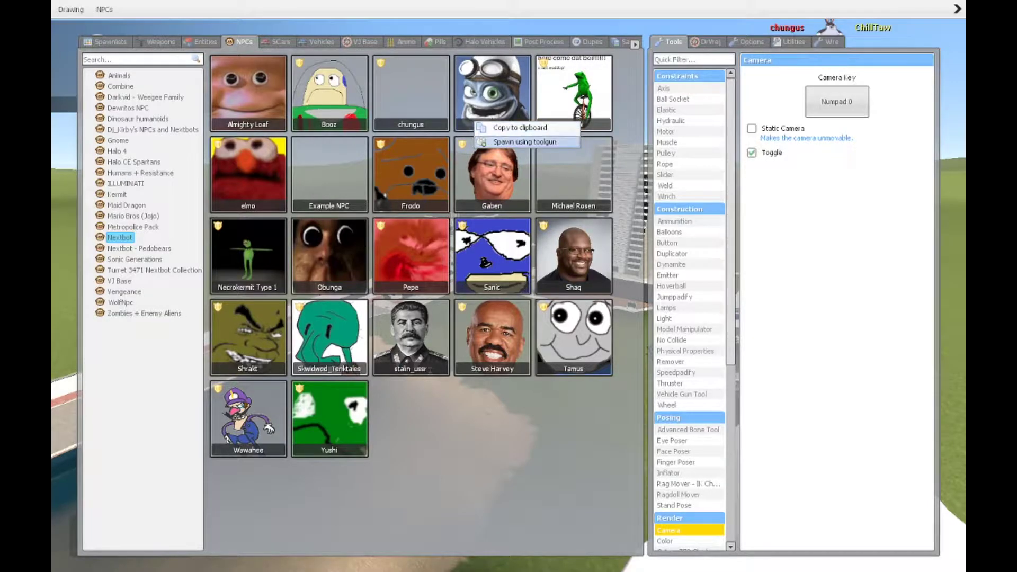
Spawn Steve Harvey on the grass with the creator tool and select the Thruster tool
{"action": "left_click", "coordinate": [525, 141]}
{"action": "left_click", "coordinate": [509, 286]}
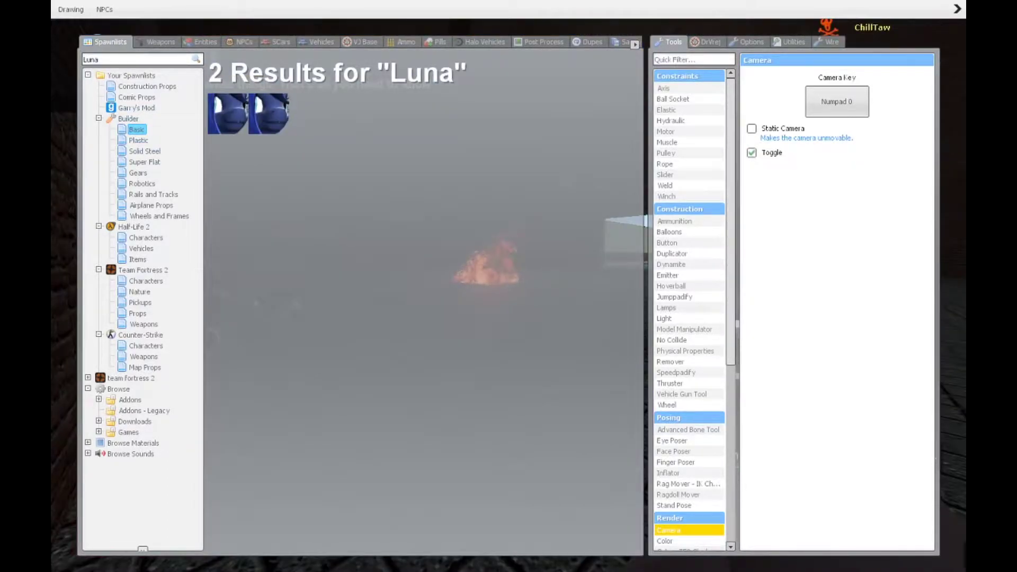
{"action": "left_click", "coordinate": [669, 383]}
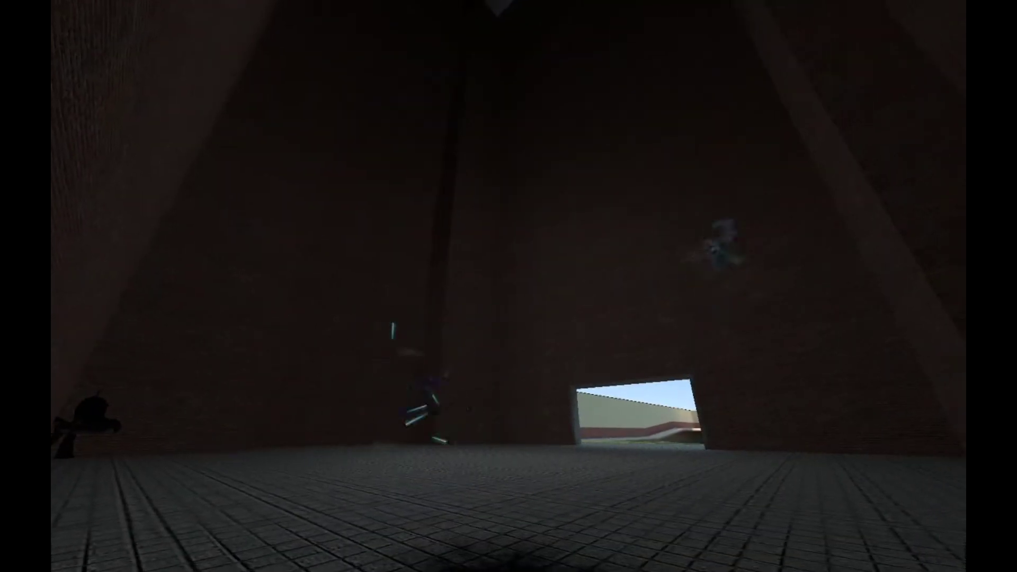
{"action": "scroll", "coordinate": [509, 286], "scroll_direction": "down", "scroll_amount": 3}
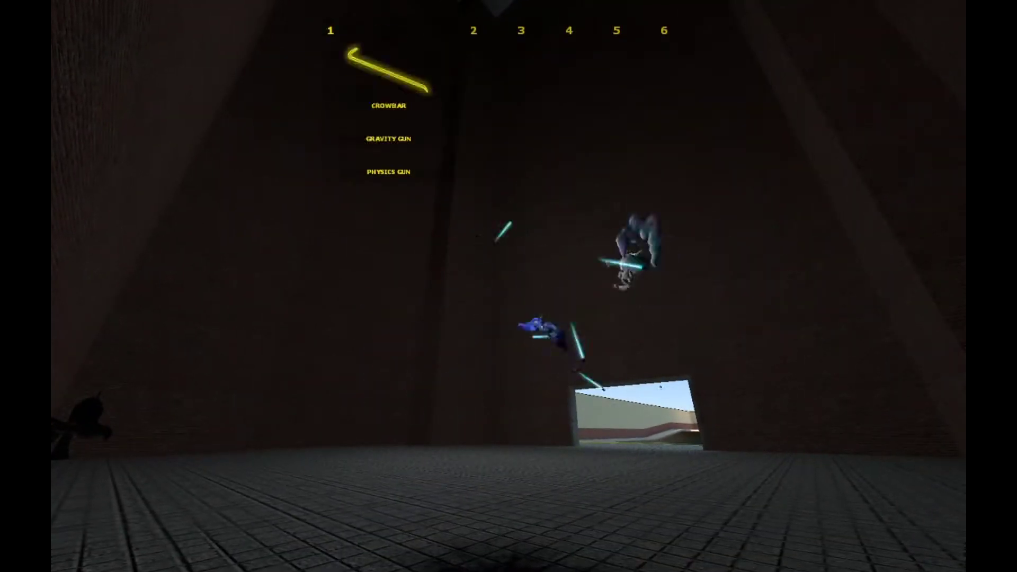
Fire a rocket at the floor with the rocket launcher, then respawn
{"action": "left_click", "coordinate": [509, 286]}
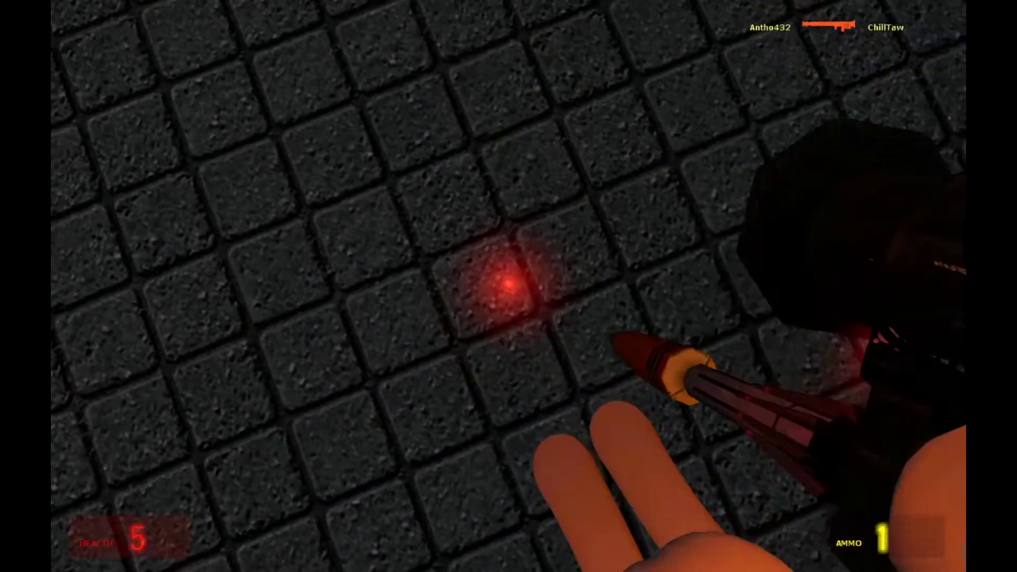
{"action": "left_click", "coordinate": [508, 286]}
{"action": "left_click", "coordinate": [508, 286]}
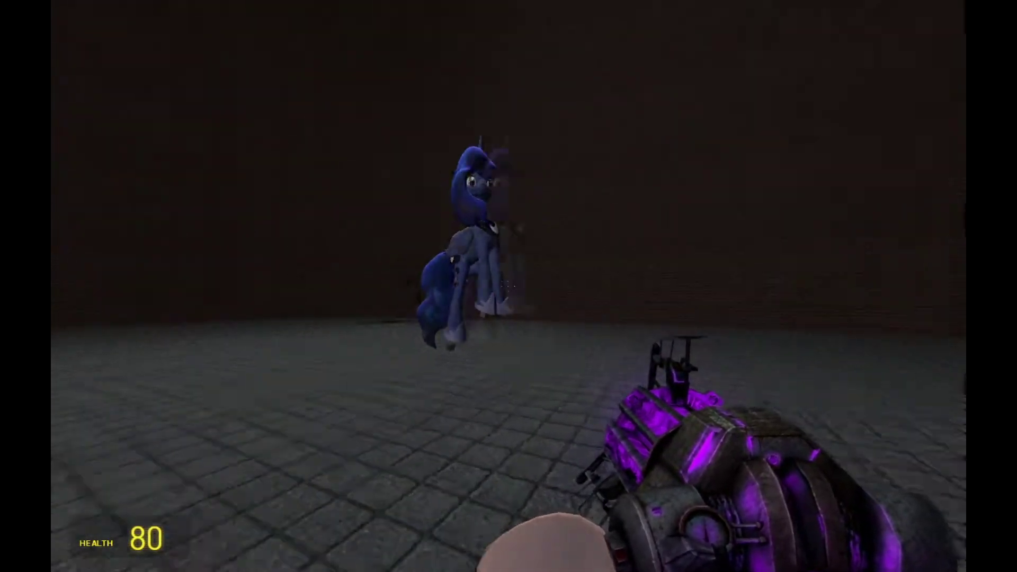
Fling the held pony ragdoll away, look around the dark room, and bring up the spawn menu
{"action": "left_click", "coordinate": [508, 286]}
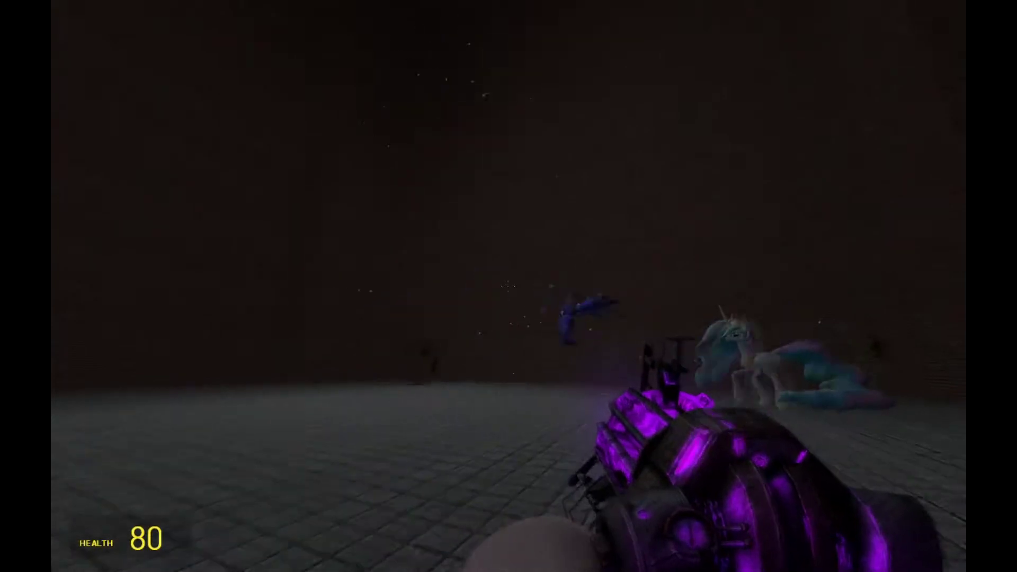
{"action": "key", "text": "s"}
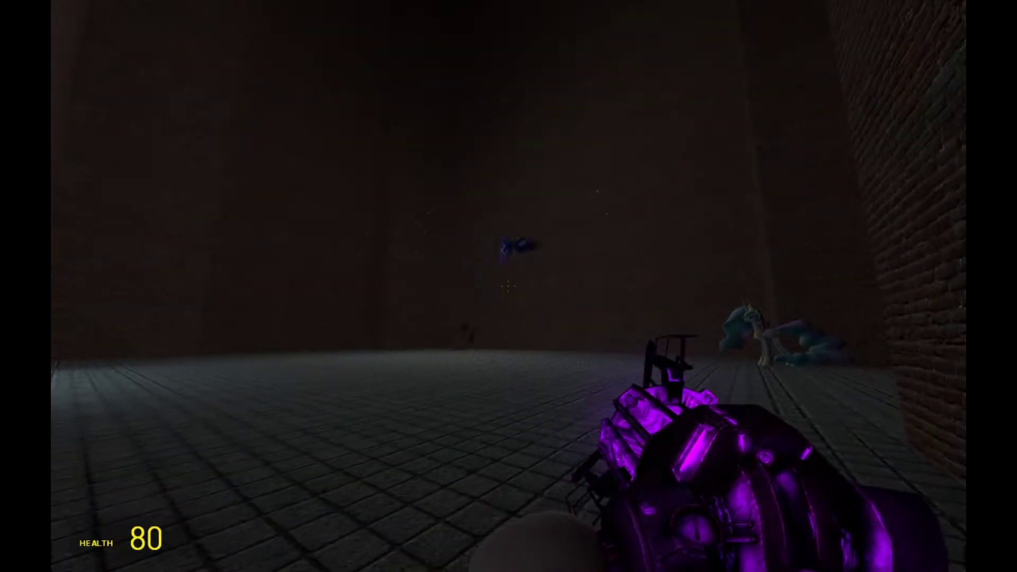
{"action": "left_click_drag", "start_coordinate": [509, 286], "coordinate": [508, 286]}
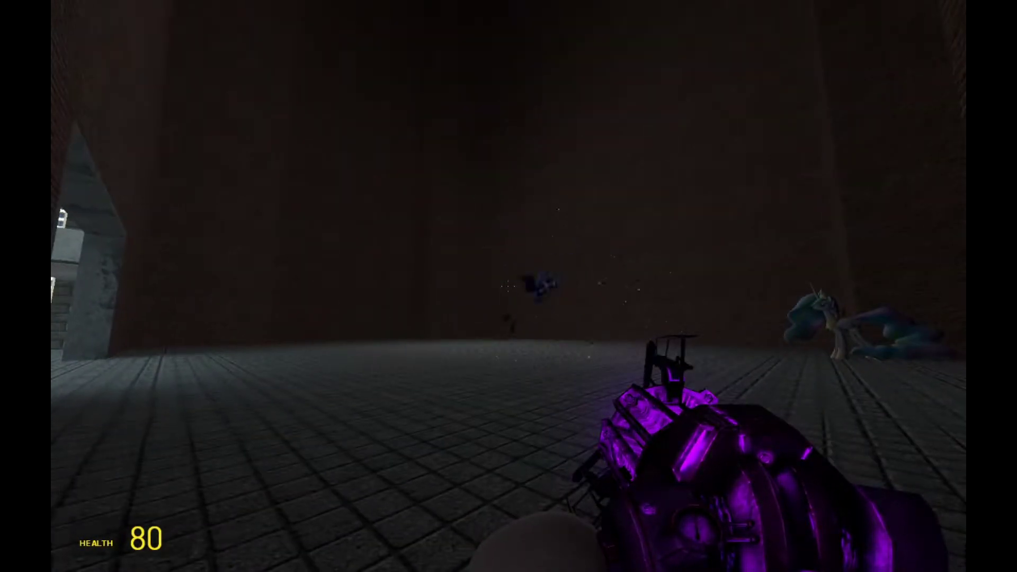
{"action": "left_click_drag", "start_coordinate": [509, 286], "coordinate": [509, 286]}
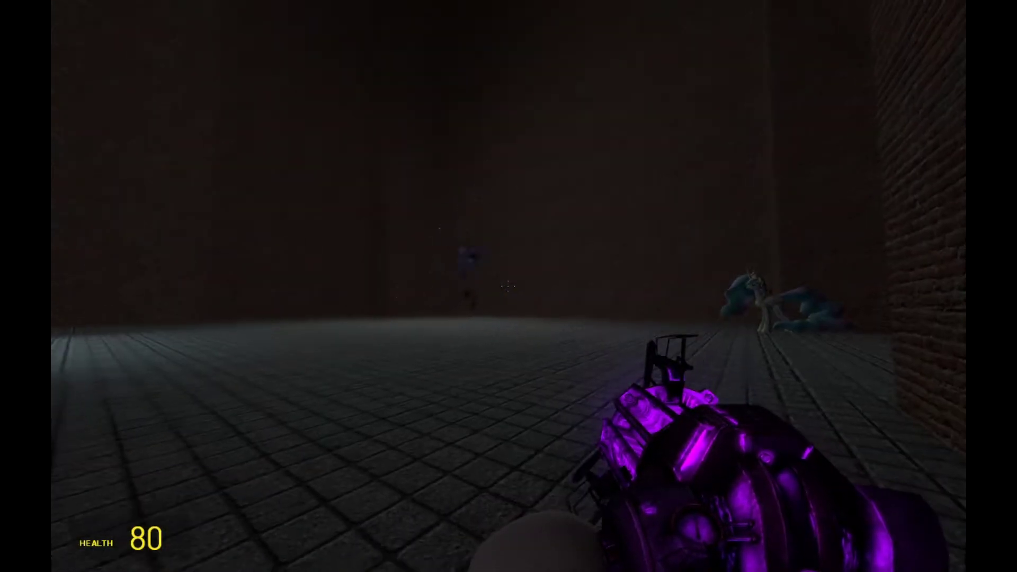
{"action": "key", "text": "q"}
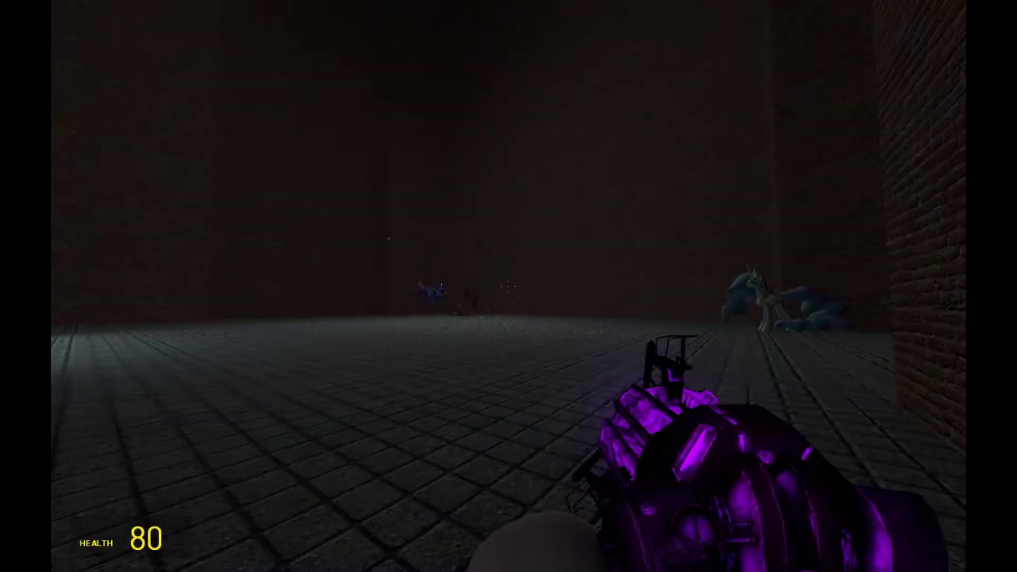
{"action": "key", "text": "q"}
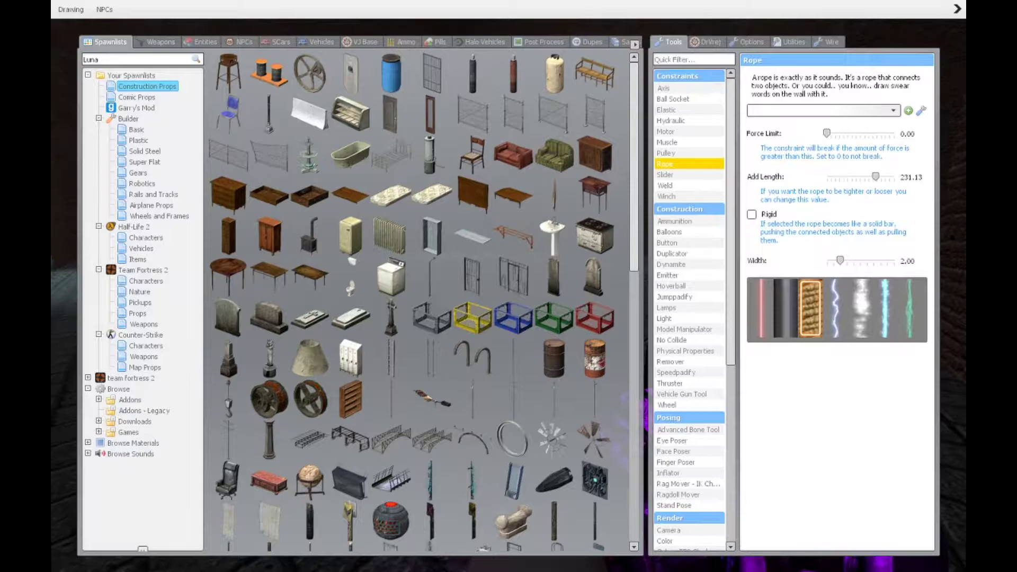
Search for Luna, load a Luna model into the duplicator, and close the spawn menu
{"action": "key", "text": "Return"}
{"action": "left_click", "coordinate": [276, 134]}
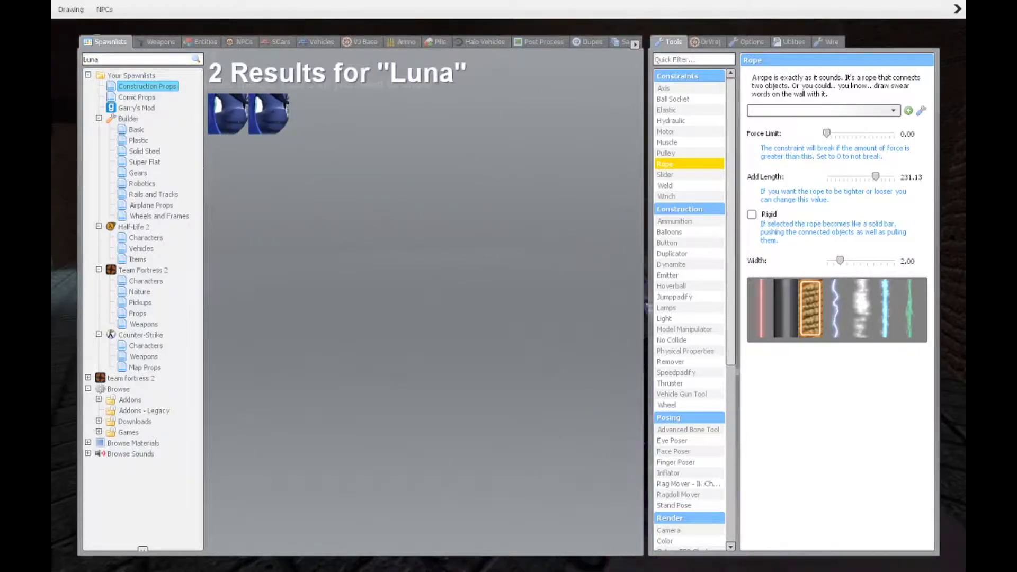
{"action": "key", "text": "q"}
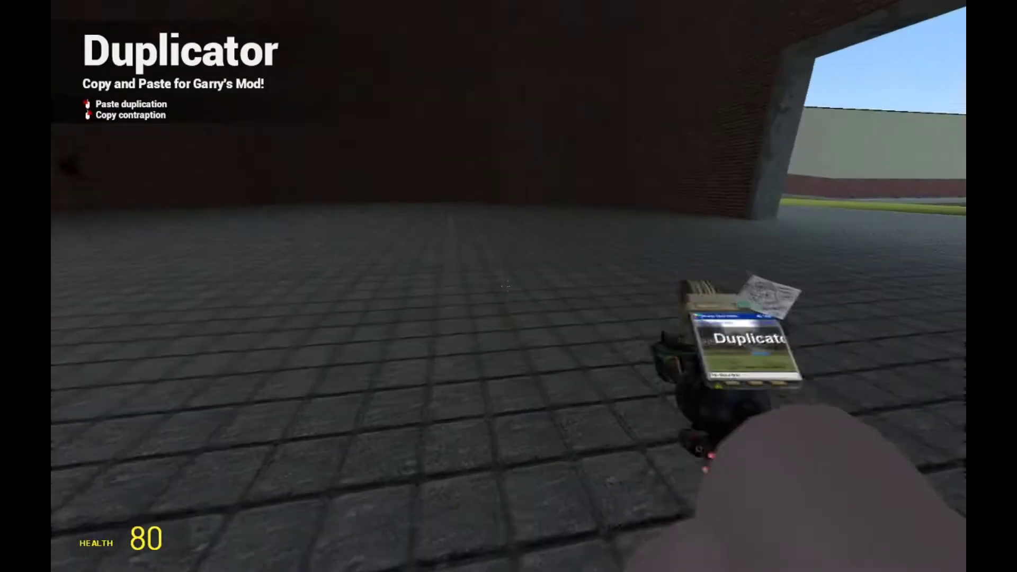
Paste Luna pony copies on the floor, then undo earlier thrusters, ropes and ragdolls
{"action": "left_click", "coordinate": [509, 286]}
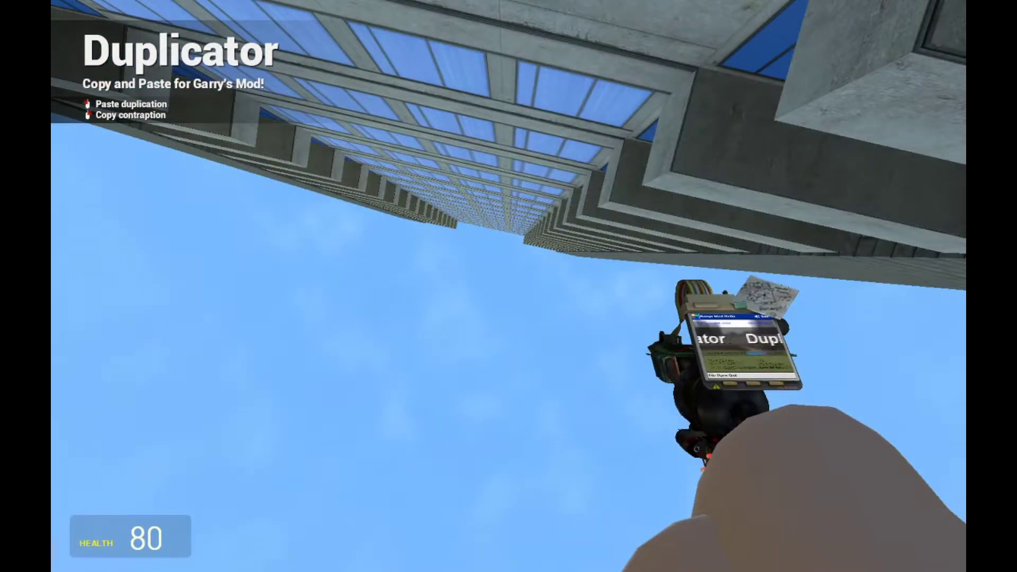
{"action": "key", "text": "z"}
{"action": "key", "text": "z"}
{"action": "key", "text": "z"}
{"action": "key", "text": "z"}
{"action": "key", "text": "z"}
{"action": "key", "text": "z"}
{"action": "key", "text": "z"}
{"action": "key", "text": "z"}
{"action": "key", "text": "z"}
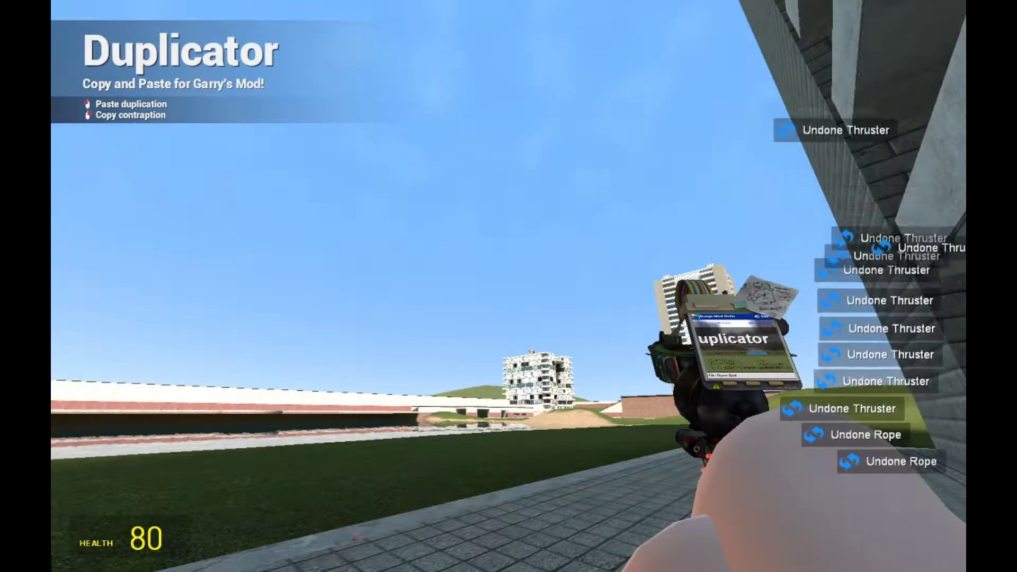
{"action": "key", "text": "z"}
{"action": "key", "text": "z"}
{"action": "key", "text": "z"}
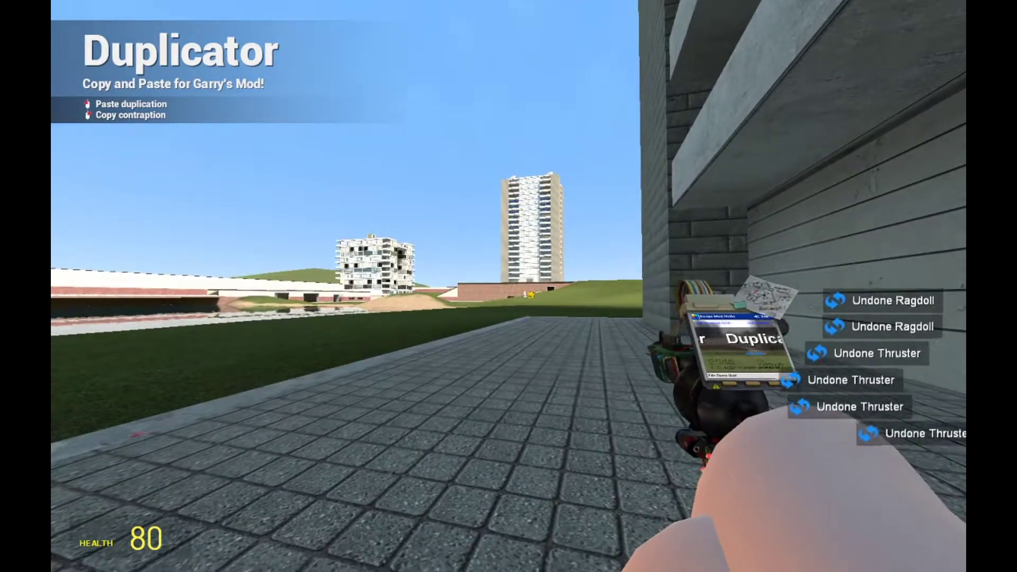
{"action": "scroll", "coordinate": [509, 286], "scroll_direction": "down", "scroll_amount": 1}
{"action": "scroll", "coordinate": [509, 287], "scroll_direction": "down", "scroll_amount": 2}
{"action": "scroll", "coordinate": [508, 286], "scroll_direction": "down", "scroll_amount": 2}
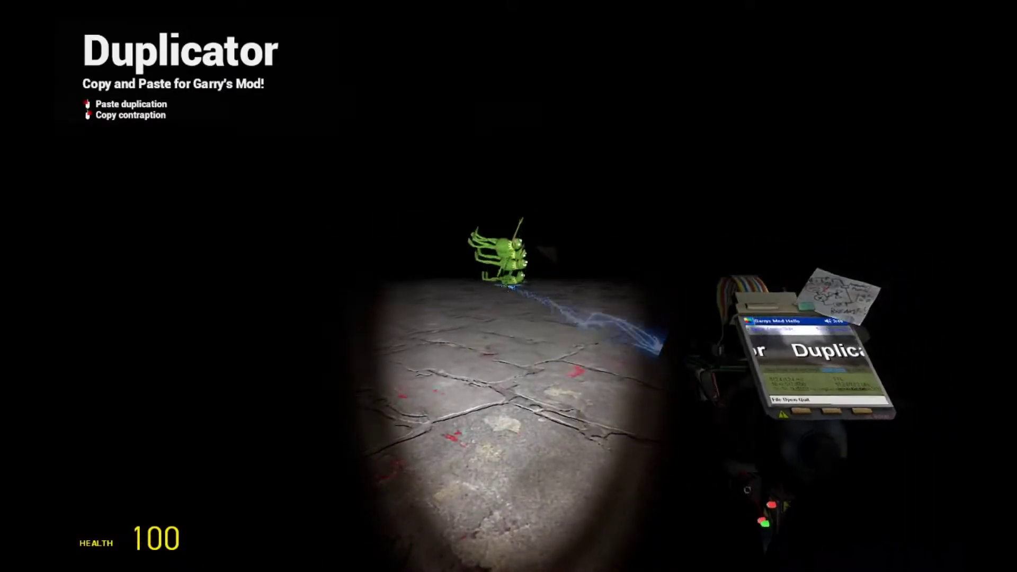
Paste four batches of green frog ragdolls, then undo two of those duplications
{"action": "left_click", "coordinate": [508, 286]}
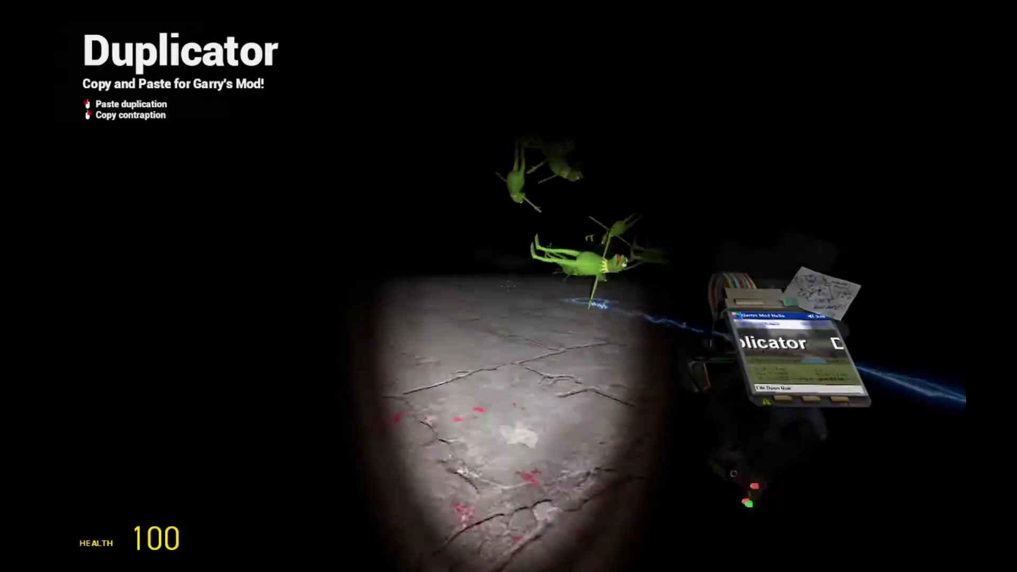
{"action": "left_click", "coordinate": [508, 287]}
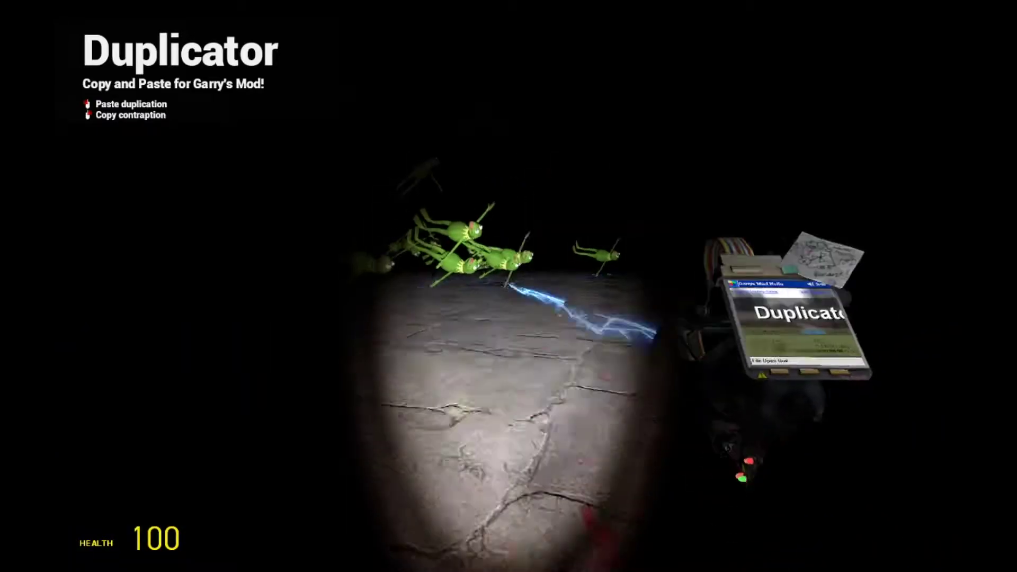
{"action": "left_click", "coordinate": [509, 286]}
{"action": "left_click", "coordinate": [509, 286]}
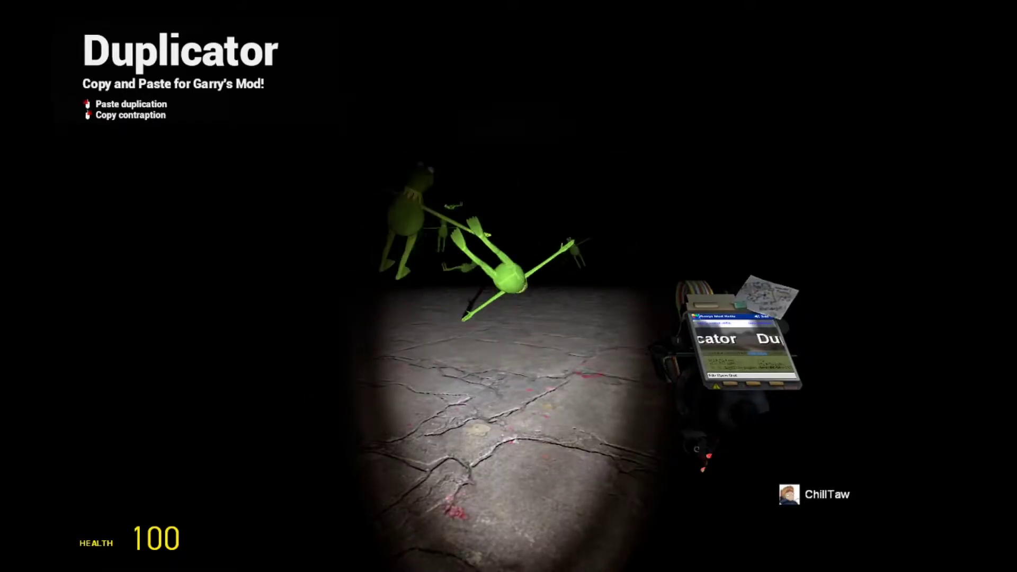
{"action": "key", "text": "z"}
{"action": "key", "text": "z"}
{"action": "key", "text": "z"}
{"action": "key", "text": "z"}
{"action": "key", "text": "z"}
{"action": "key", "text": "z"}
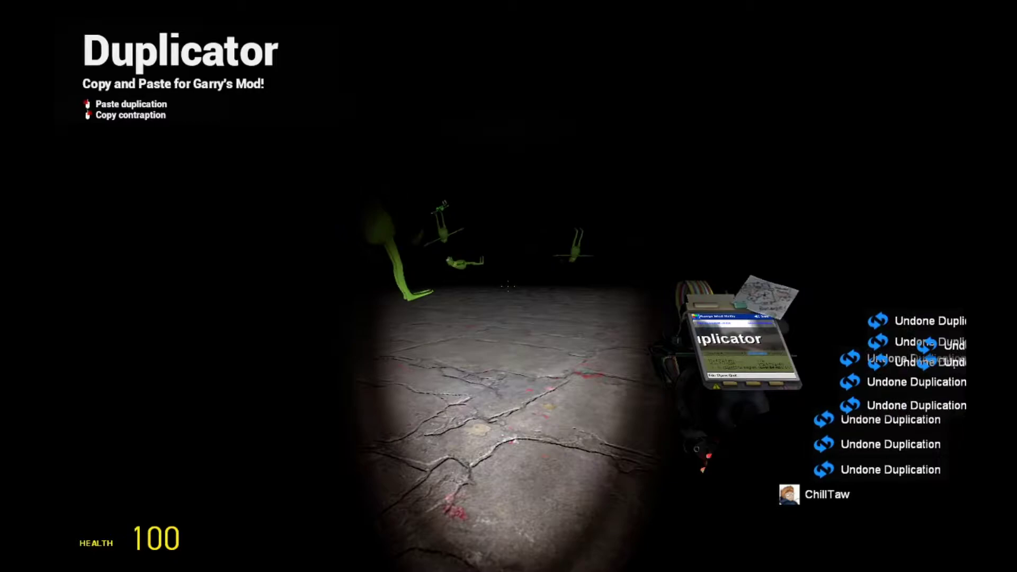
{"action": "key", "text": "z"}
{"action": "key", "text": "z"}
{"action": "key", "text": "z"}
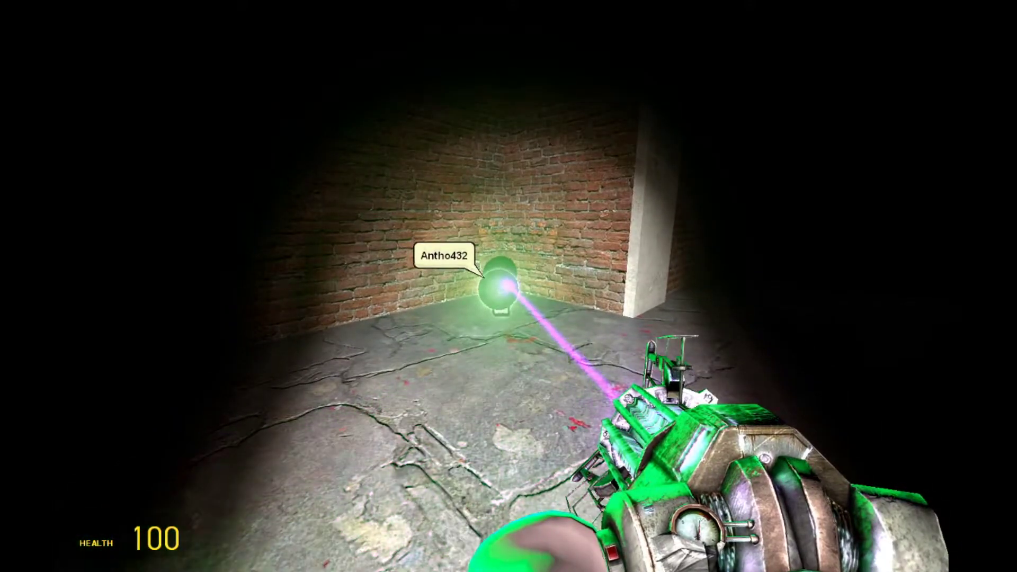
{"action": "left_click_drag", "start_coordinate": [508, 286], "coordinate": [509, 286]}
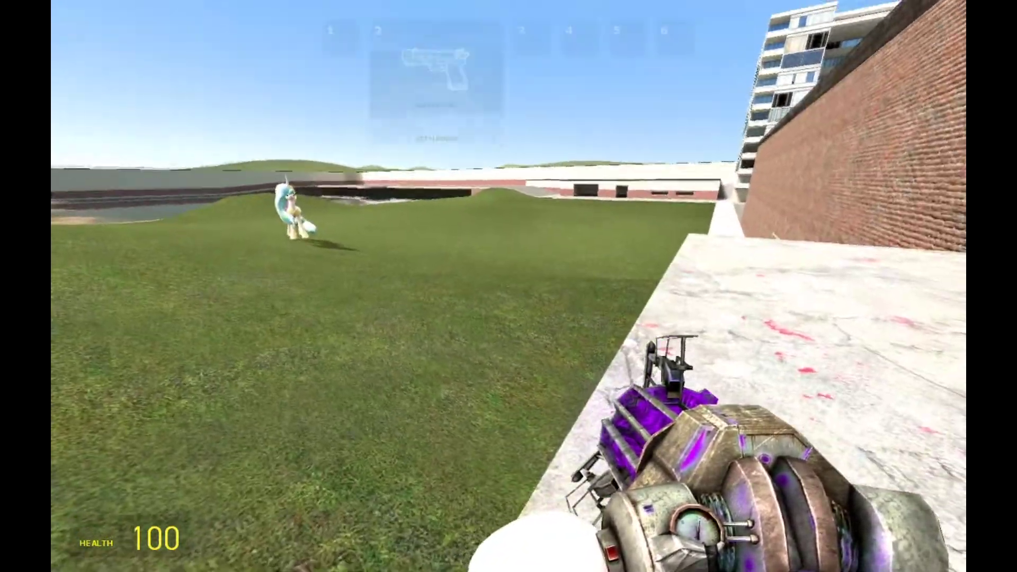
{"action": "scroll", "coordinate": [508, 286], "scroll_direction": "up", "scroll_amount": 2}
Grab the small object by the brick wall with the physics gun, then equip the crowbar
{"action": "left_click", "coordinate": [509, 286]}
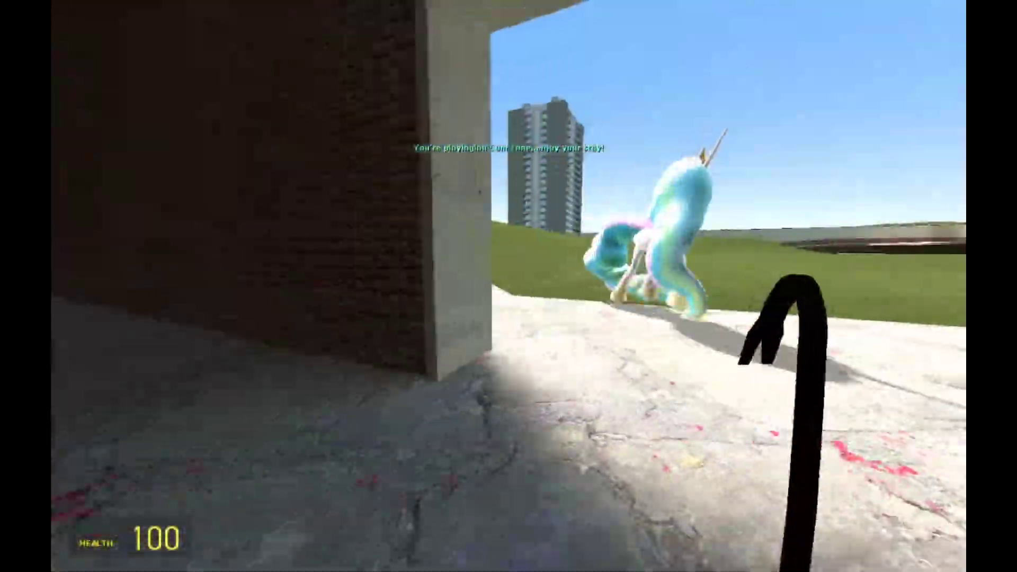
{"action": "scroll", "coordinate": [509, 286], "scroll_direction": "down", "scroll_amount": 1}
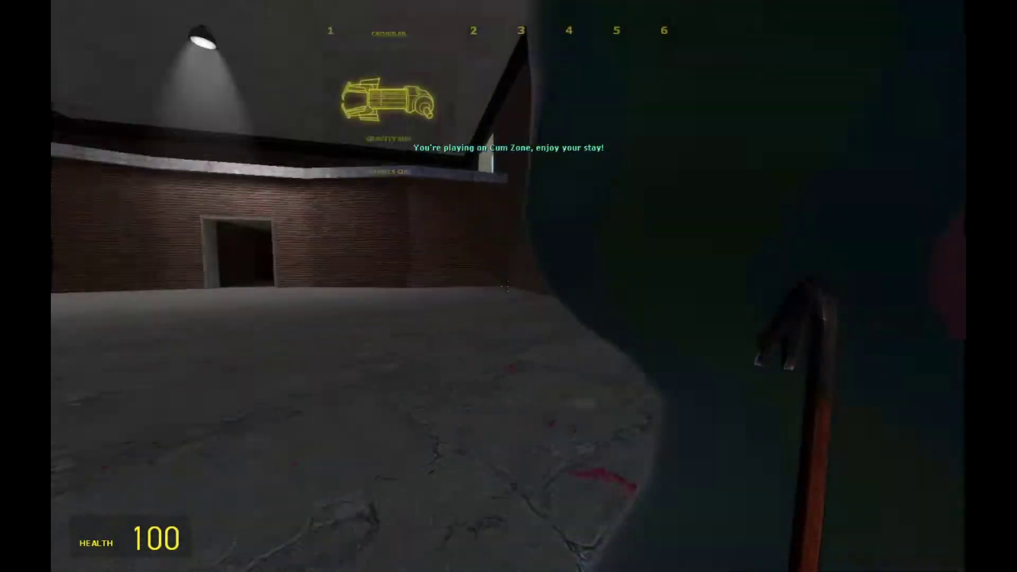
Cycle through the physics gun and crowbar, ending with the slot-3 pulse rifle
{"action": "left_click", "coordinate": [508, 286]}
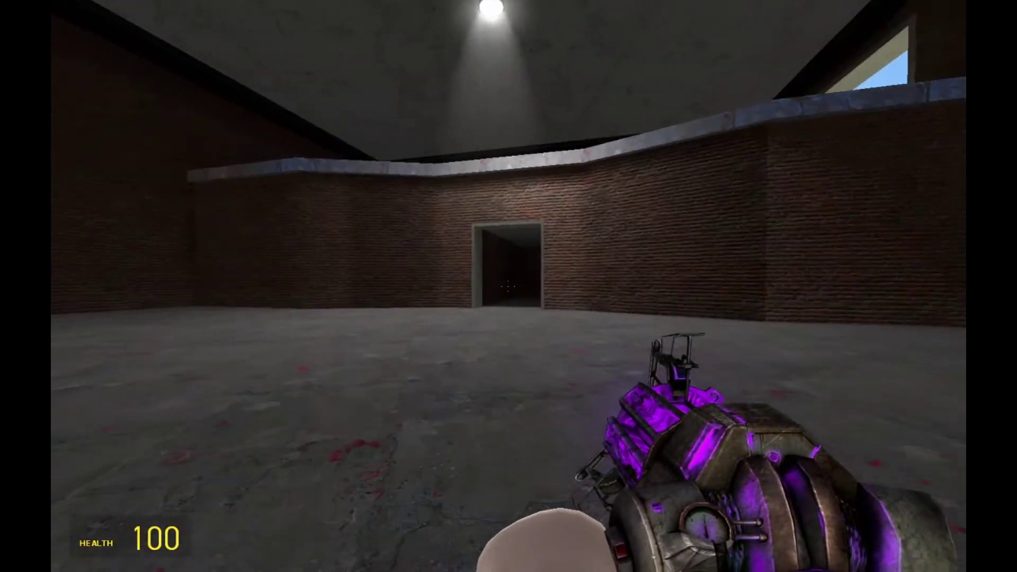
{"action": "scroll", "coordinate": [509, 286], "scroll_direction": "up", "scroll_amount": 1}
{"action": "scroll", "coordinate": [509, 286], "scroll_direction": "up", "scroll_amount": 1}
{"action": "scroll", "coordinate": [509, 286], "scroll_direction": "up", "scroll_amount": 1}
{"action": "left_click", "coordinate": [508, 286]}
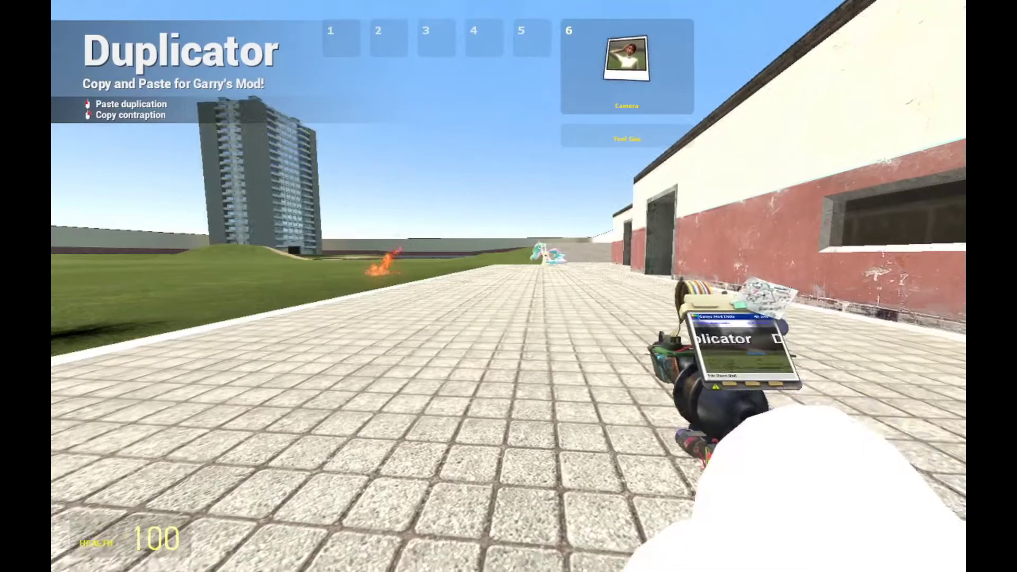
{"action": "key", "text": "w"}
{"action": "scroll", "coordinate": [509, 286], "scroll_direction": "up", "scroll_amount": 2}
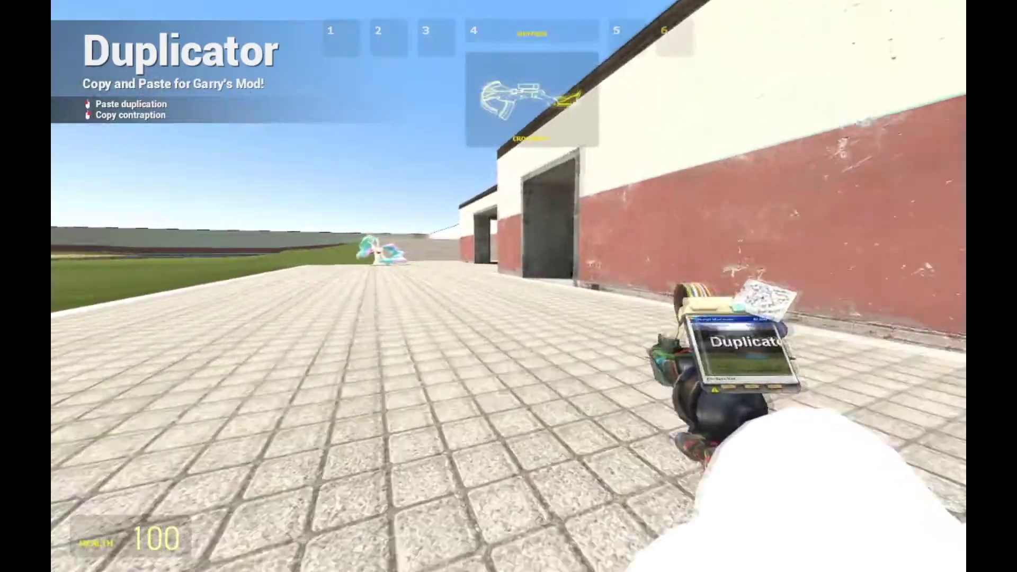
{"action": "scroll", "coordinate": [509, 286], "scroll_direction": "up", "scroll_amount": 2}
{"action": "left_click", "coordinate": [509, 286]}
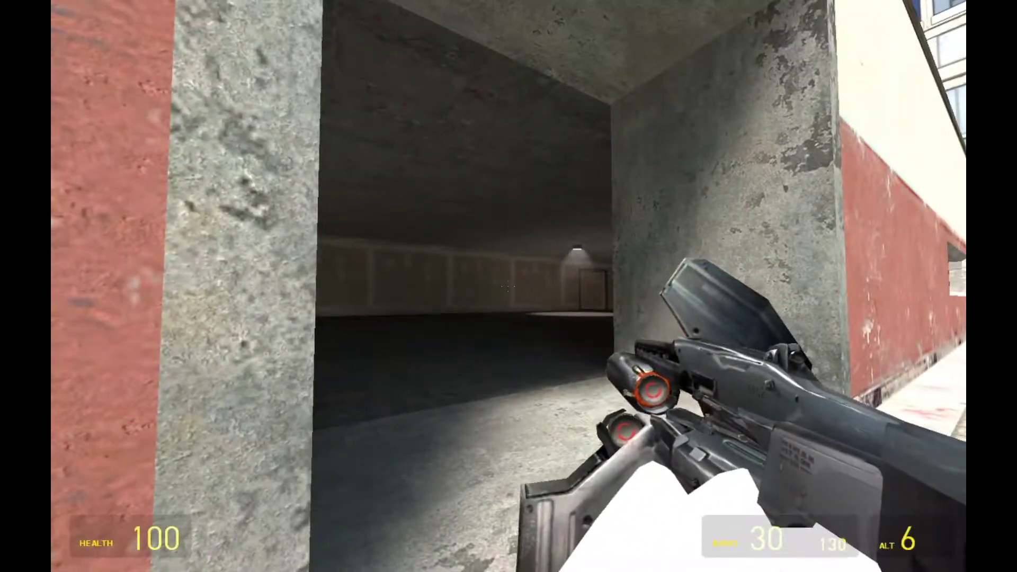
Fire a combine ball into the garage and retreat onto the grass
{"action": "right_click", "coordinate": [509, 287]}
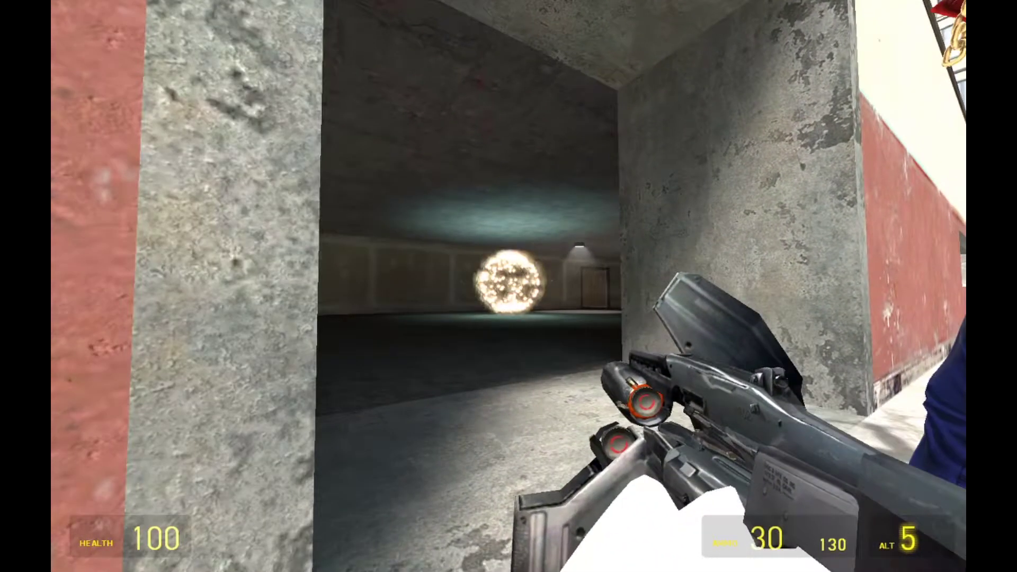
{"action": "key", "text": "s"}
{"action": "key", "text": "s"}
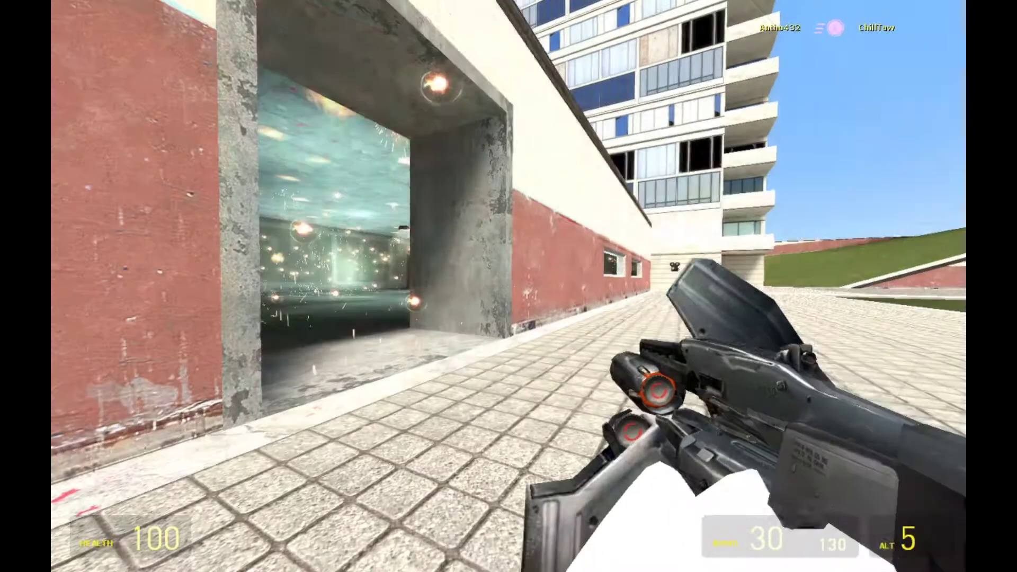
{"action": "key", "text": "s"}
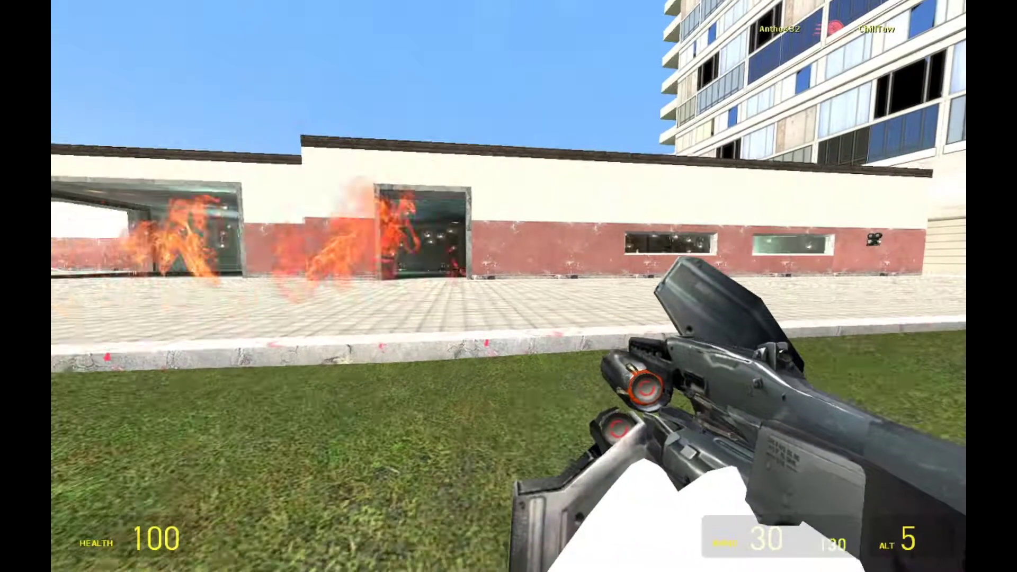
{"action": "key", "text": "s"}
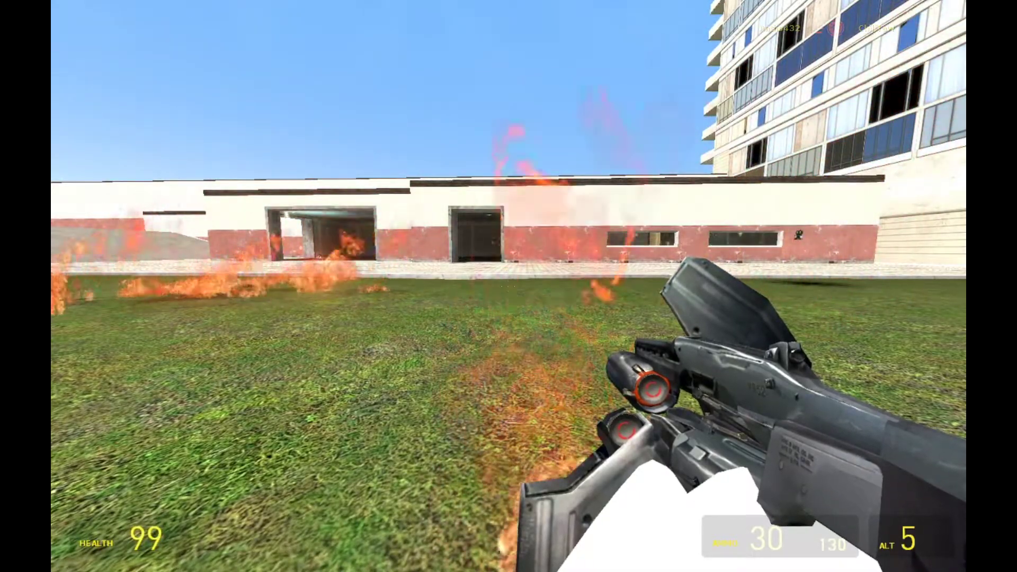
Fire a combine ball at the red-coated character and follow it into the tunnel
{"action": "key", "text": "w"}
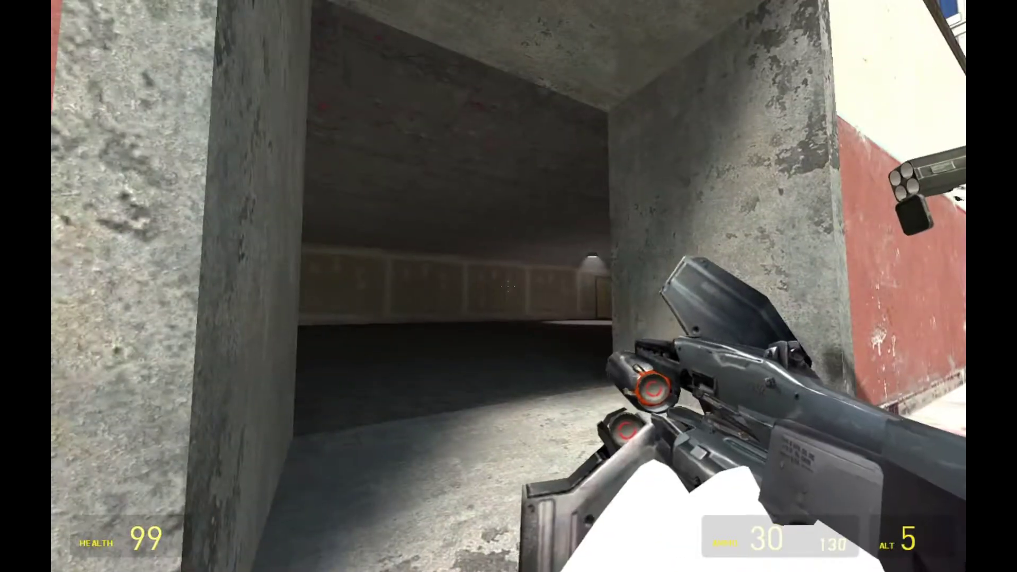
{"action": "right_click", "coordinate": [509, 286]}
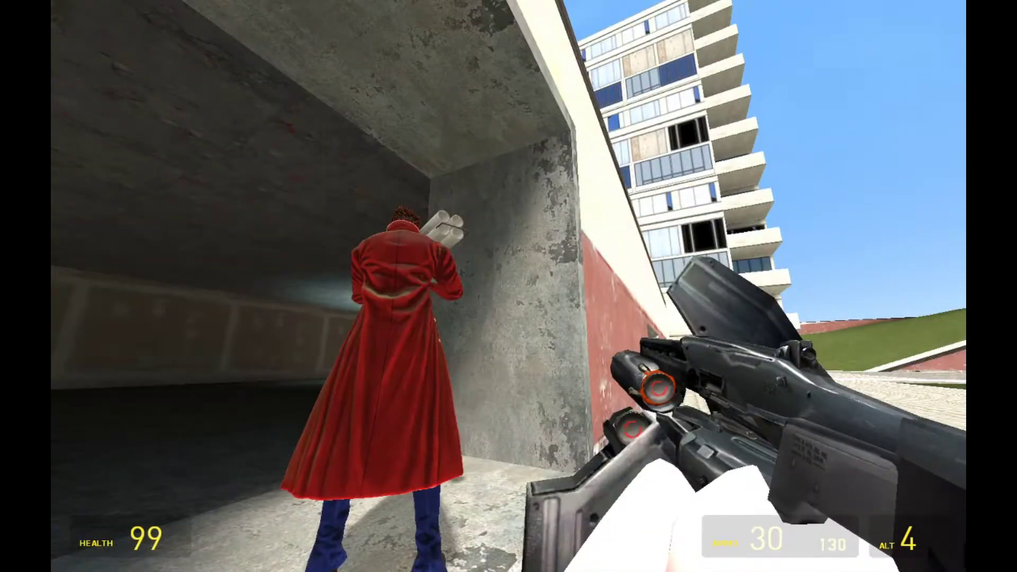
{"action": "key", "text": "w"}
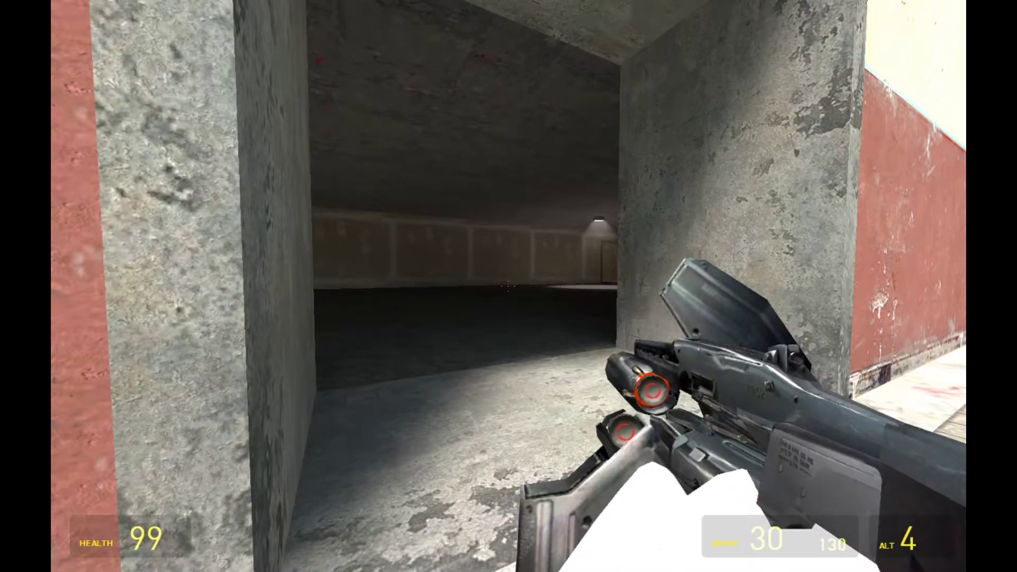
Check the player list, turn toward the plaza, and fire a combine ball into the hall
{"action": "key", "text": "Left"}
{"action": "key", "text": "Tab"}
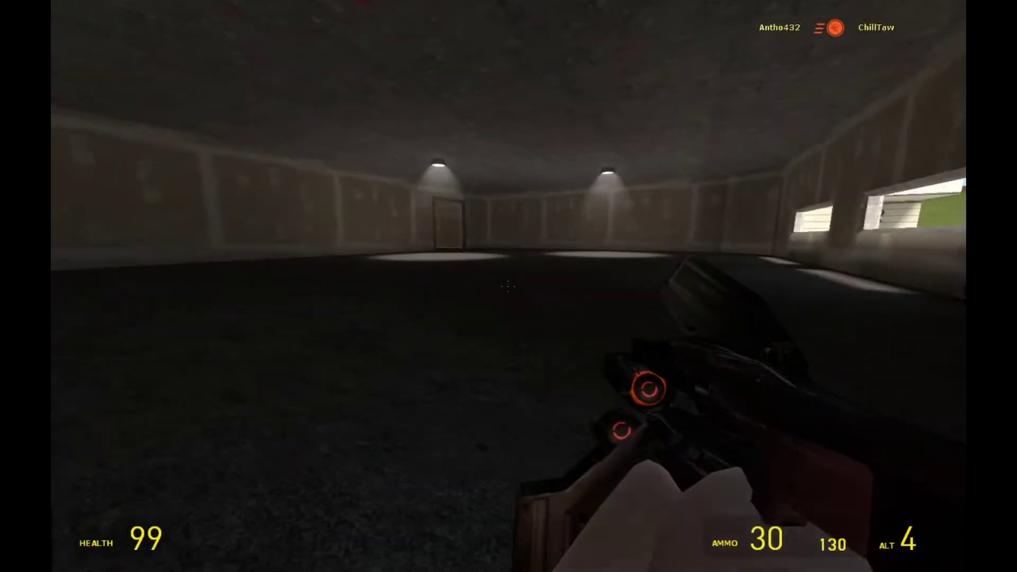
{"action": "key", "text": "Tab"}
{"action": "key", "text": "Tab"}
{"action": "key", "text": "w"}
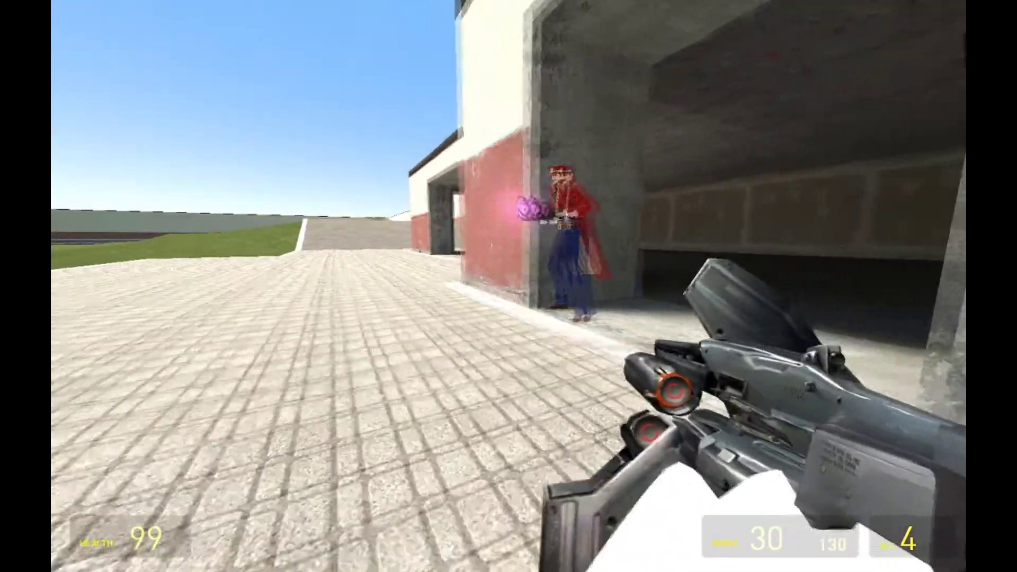
{"action": "left_click_drag", "start_coordinate": [509, 287], "coordinate": [160, 286]}
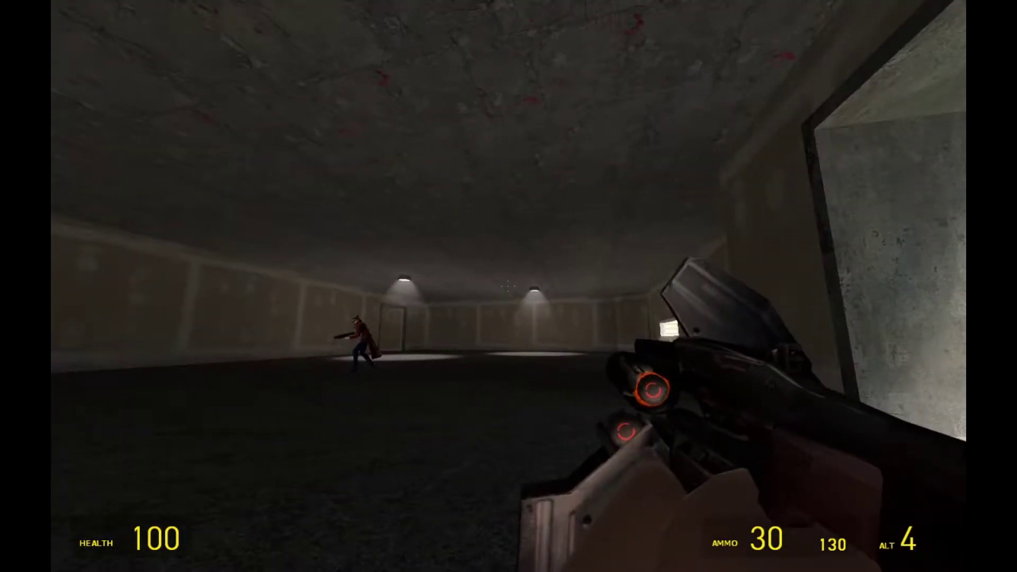
{"action": "right_click", "coordinate": [508, 286]}
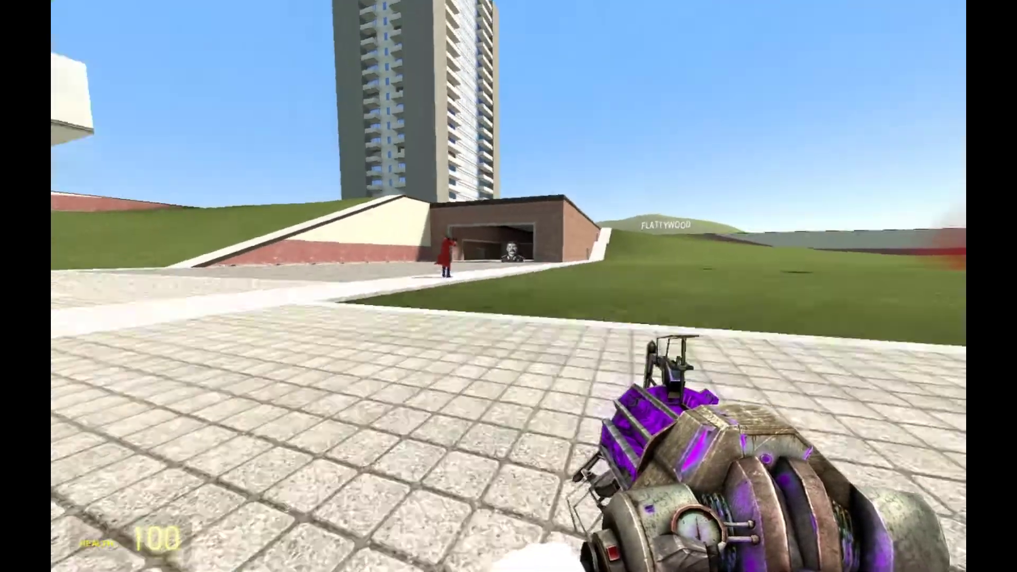
Spawn a moustached-portrait Nextbot on the grass using the toolgun
{"action": "key", "text": "3"}
{"action": "left_click", "coordinate": [509, 286]}
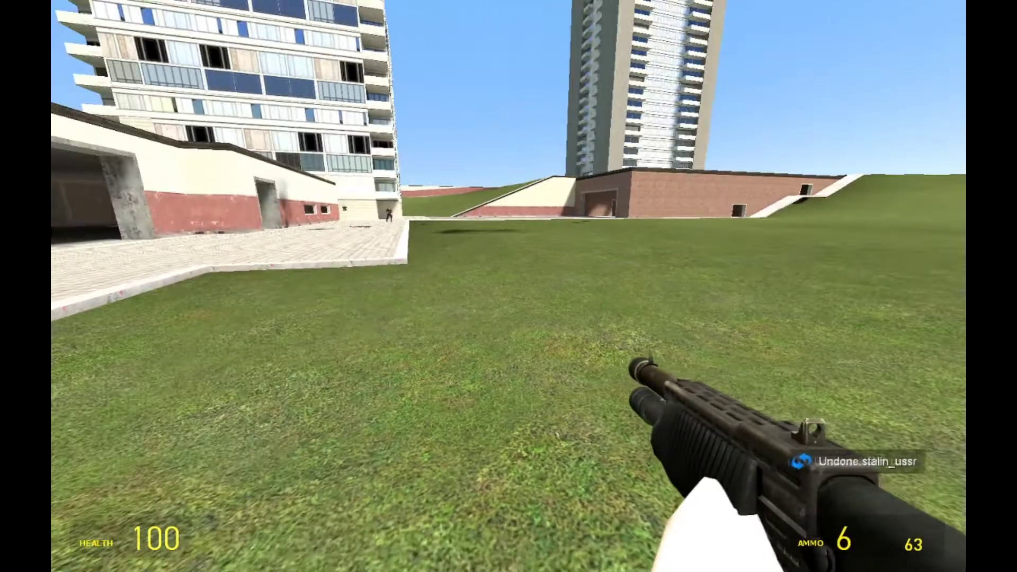
{"action": "key", "text": "q"}
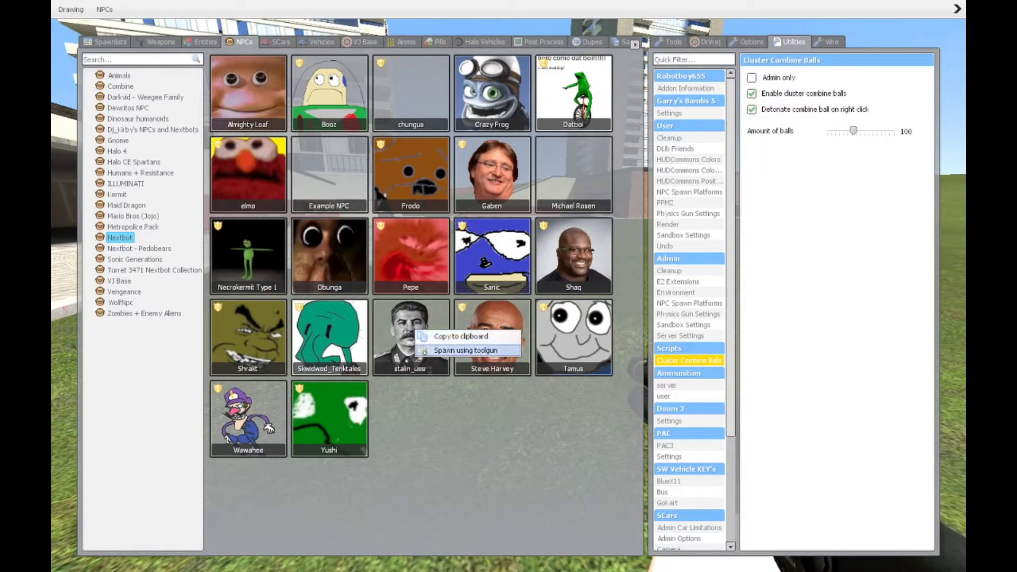
{"action": "left_click", "coordinate": [465, 350]}
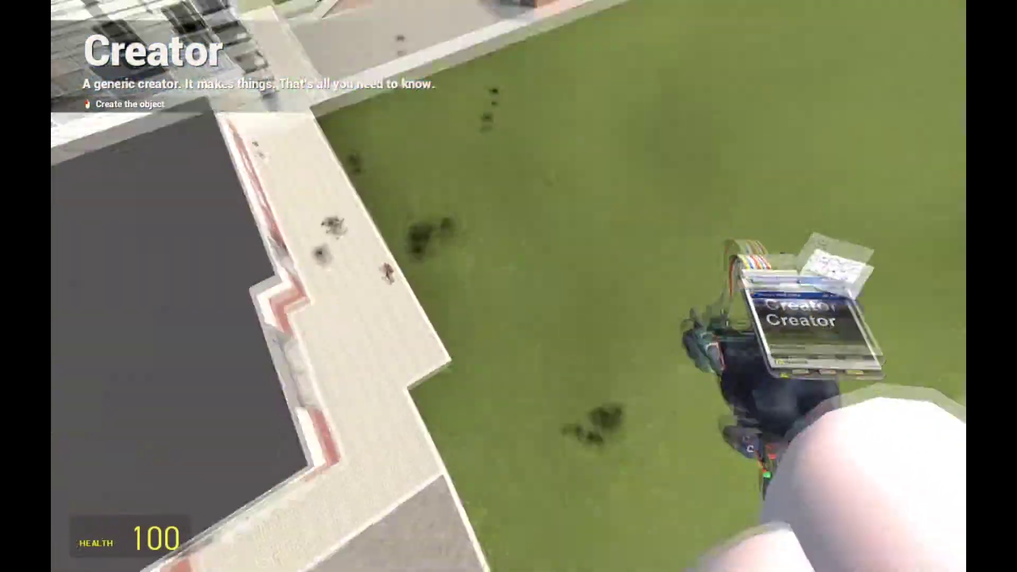
{"action": "left_click", "coordinate": [509, 286]}
Roam the rooftop and plaza among the Nextbots, switching to the crowbar and camera
{"action": "key", "text": "1"}
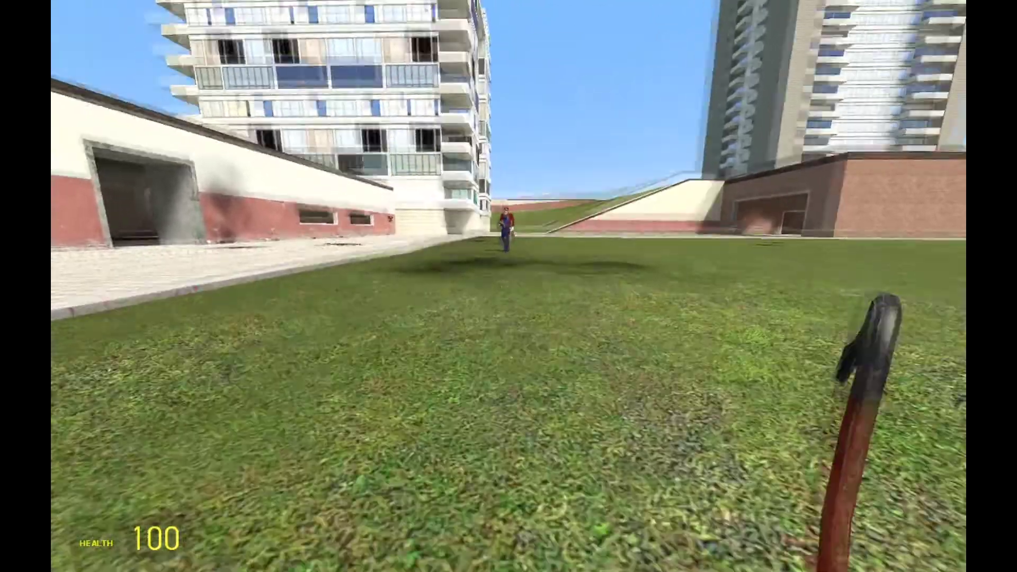
{"action": "key", "text": "w"}
{"action": "key", "text": "w"}
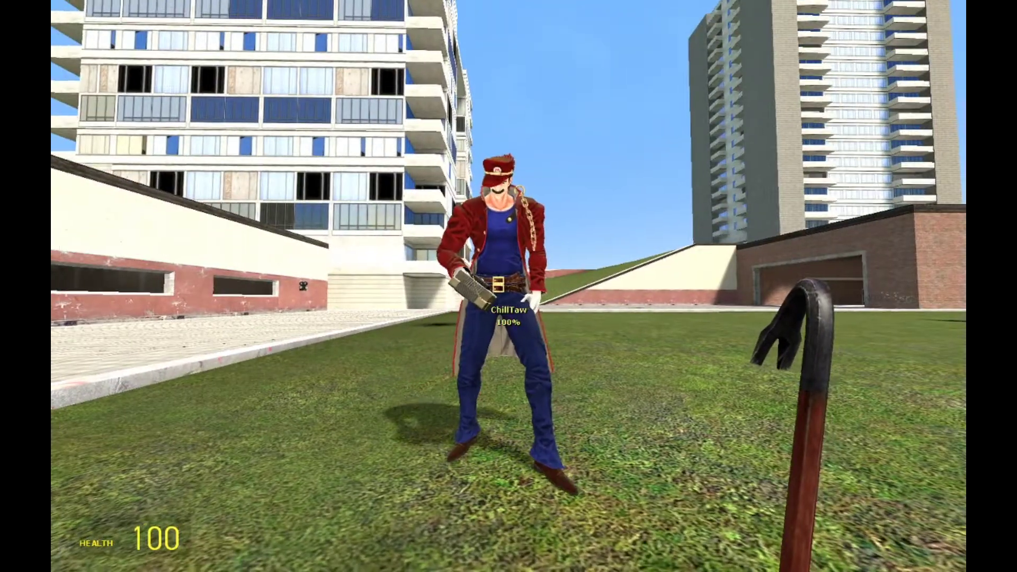
{"action": "key", "text": "w"}
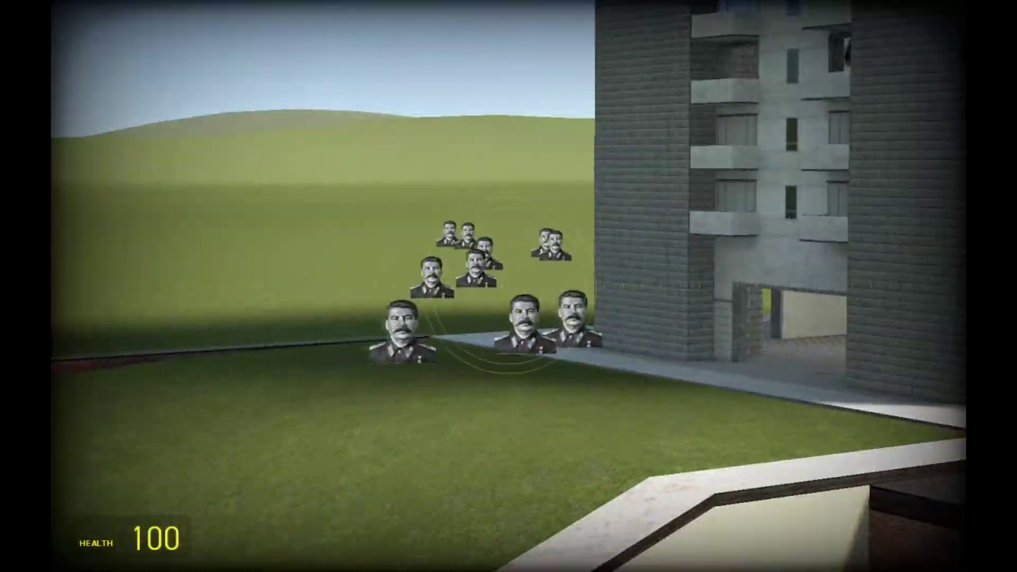
{"action": "key", "text": "w"}
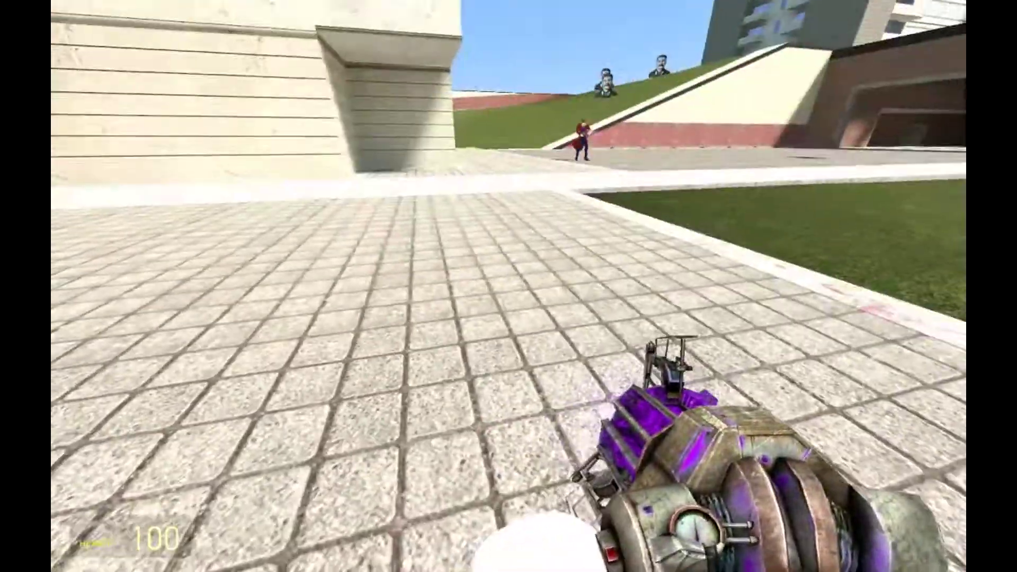
{"action": "key", "text": "w"}
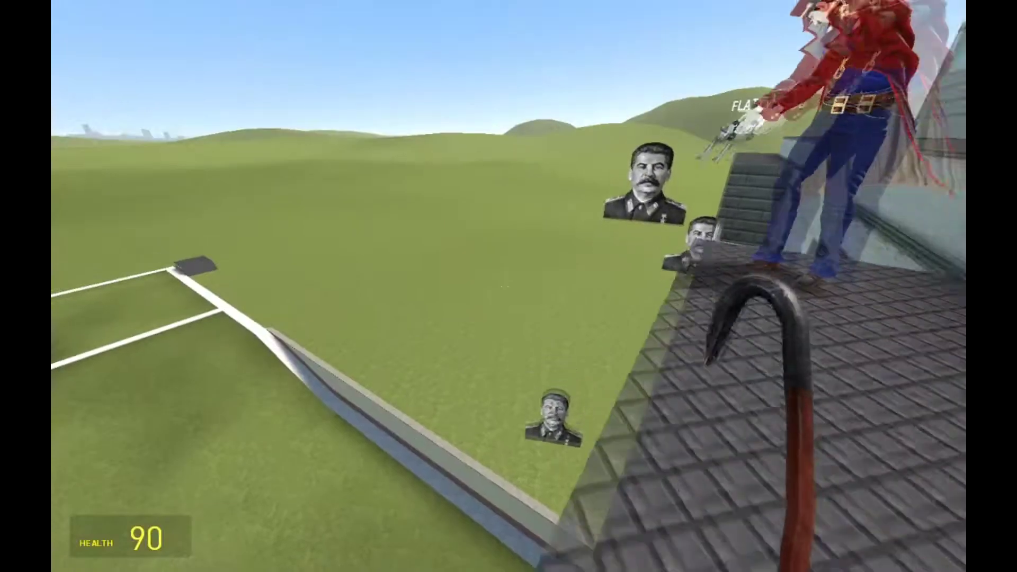
{"action": "key", "text": "w"}
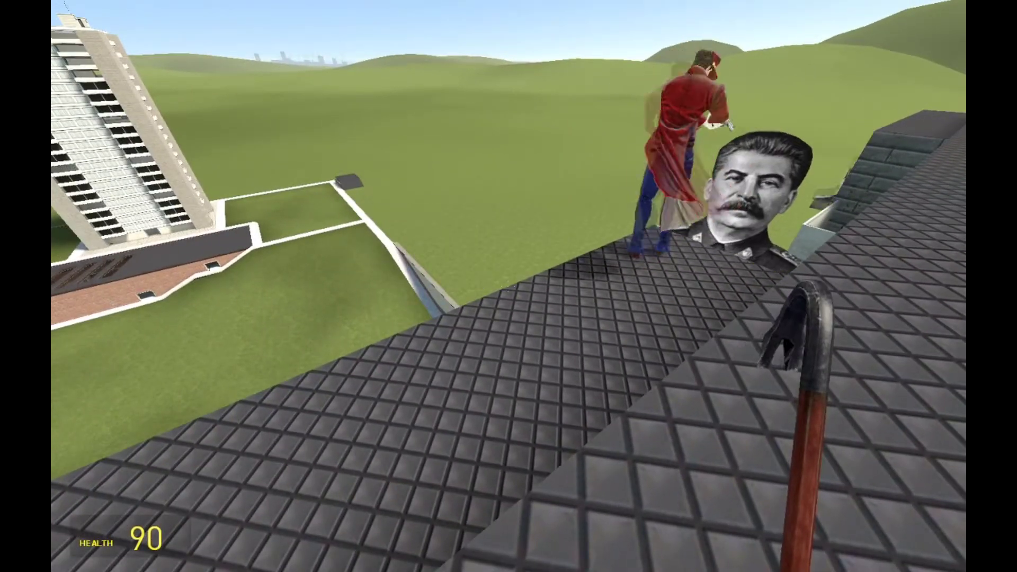
{"action": "key", "text": "w"}
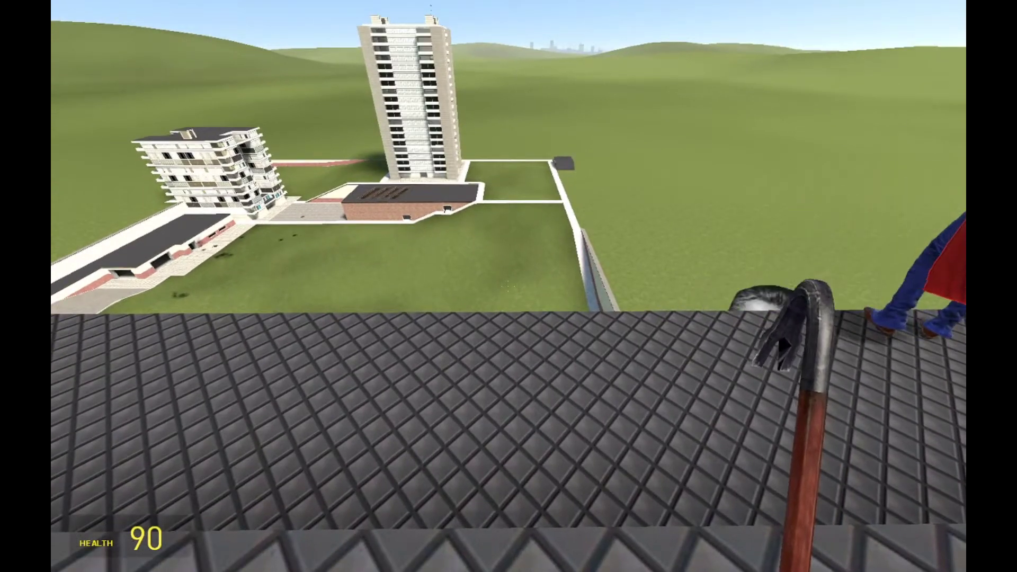
{"action": "scroll", "coordinate": [509, 287], "scroll_direction": "down", "scroll_amount": 3}
{"action": "scroll", "coordinate": [509, 286], "scroll_direction": "down", "scroll_amount": 3}
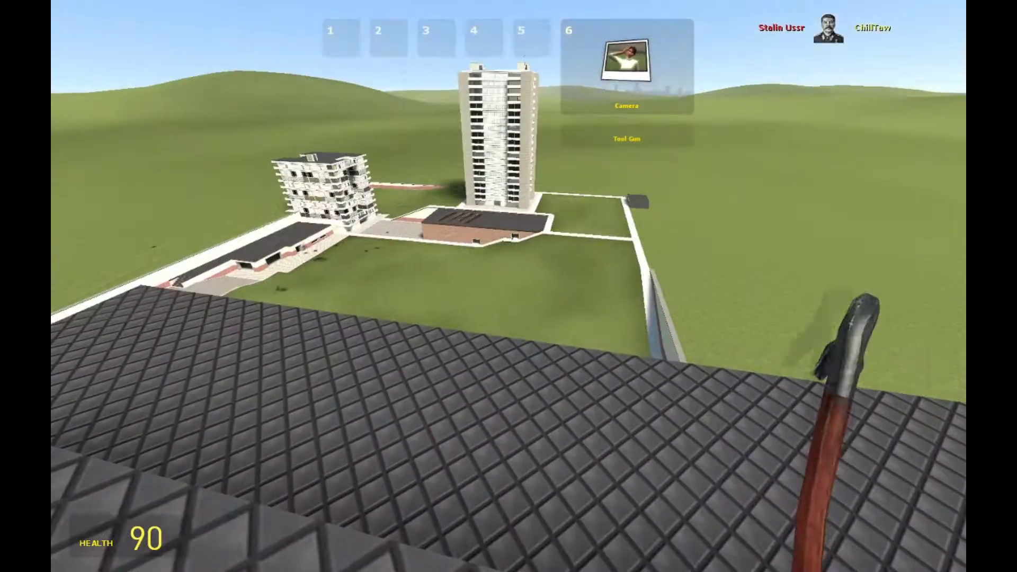
{"action": "left_click", "coordinate": [509, 286]}
{"action": "key", "text": "w"}
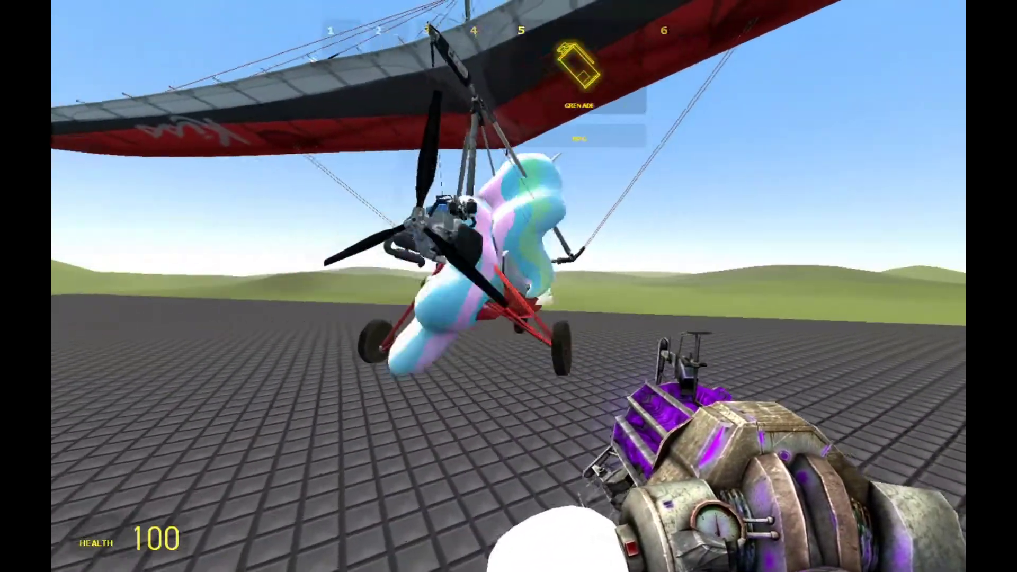
Select the Construction > Thruster tool and attach a thruster to the pony's ultralight glider
{"action": "key", "text": "6"}
{"action": "key", "text": "q"}
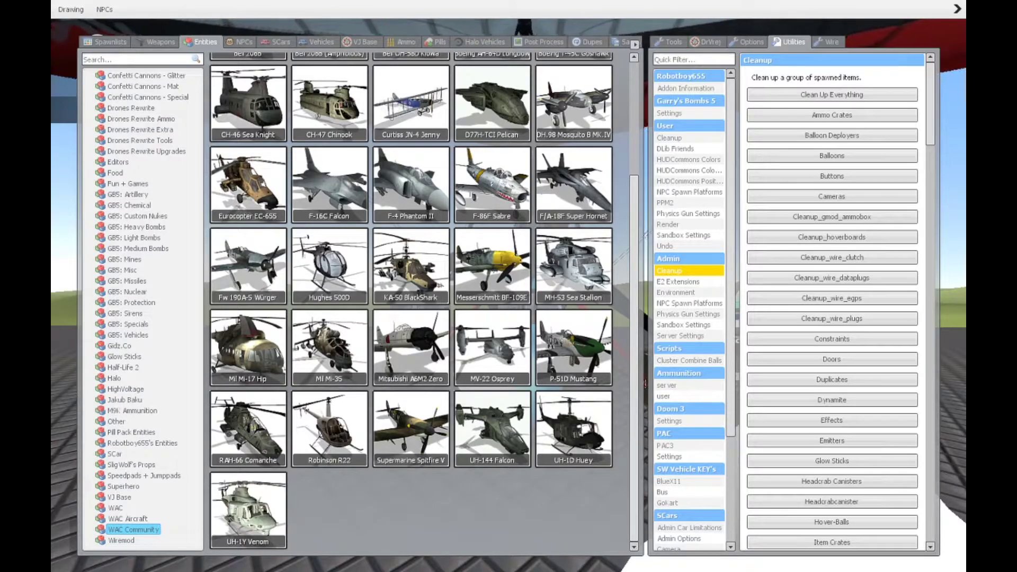
{"action": "key", "text": "6"}
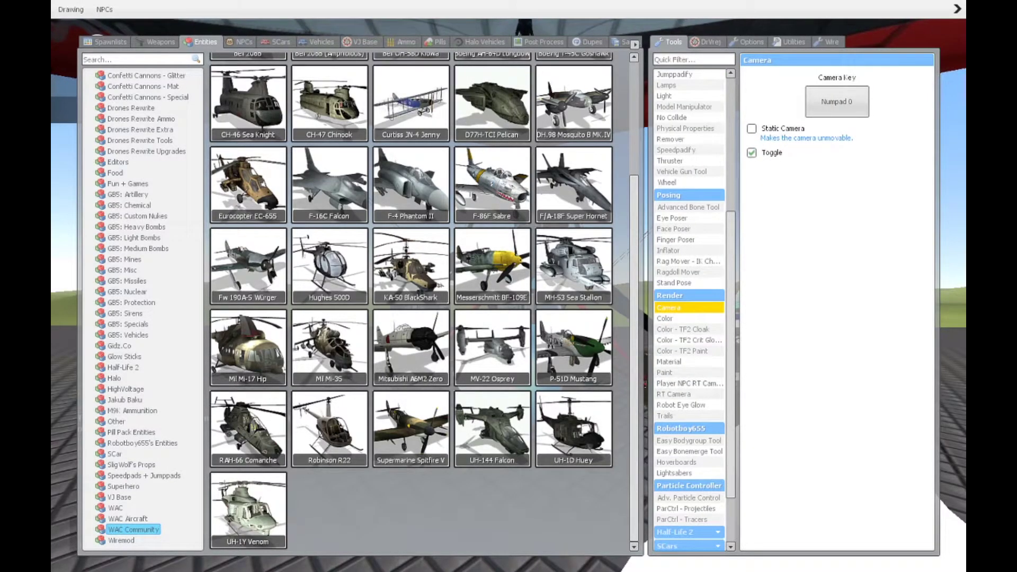
{"action": "scroll", "coordinate": [688, 318], "scroll_direction": "up", "scroll_amount": 3}
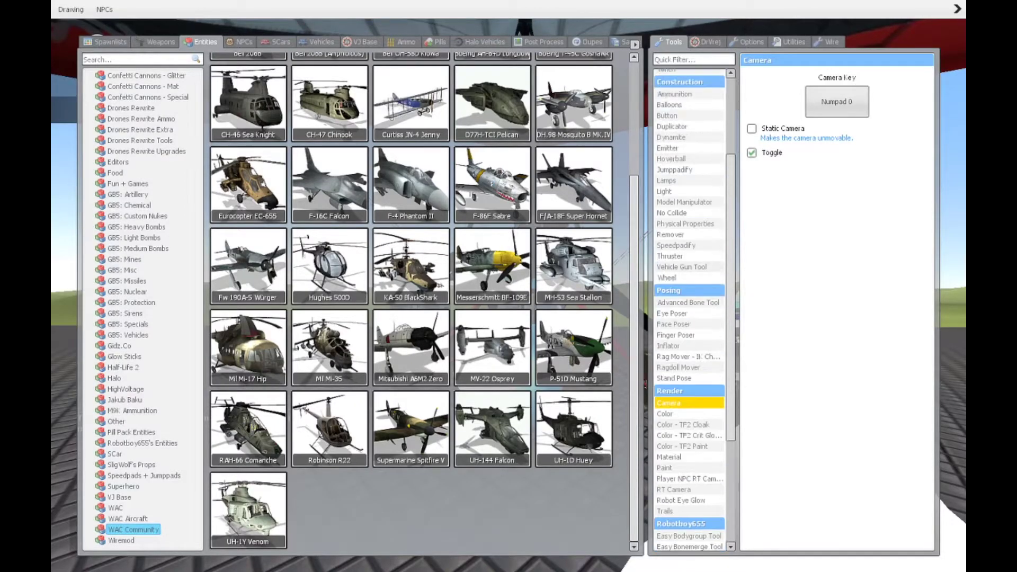
{"action": "left_click", "coordinate": [670, 256]}
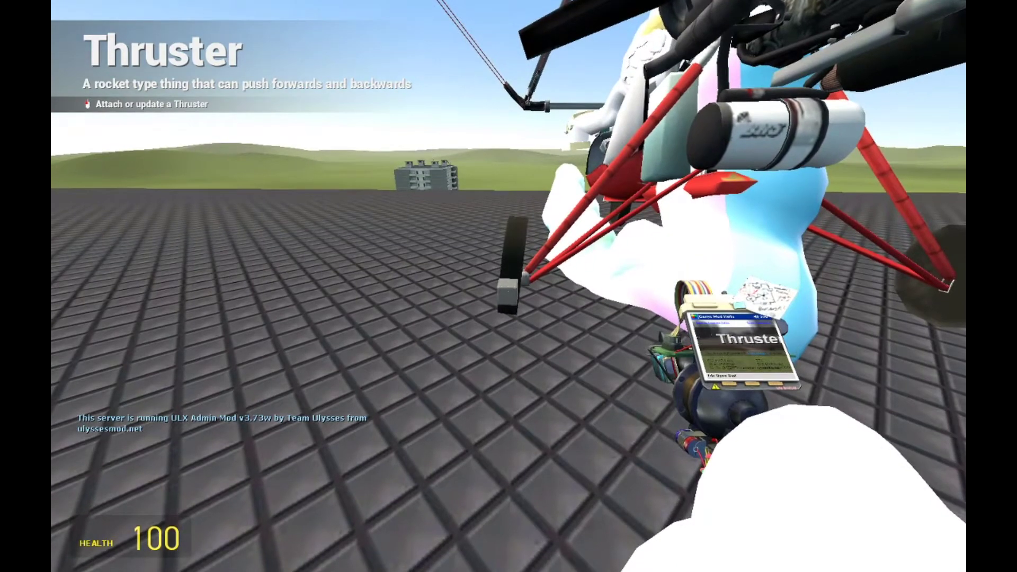
{"action": "key", "text": "q"}
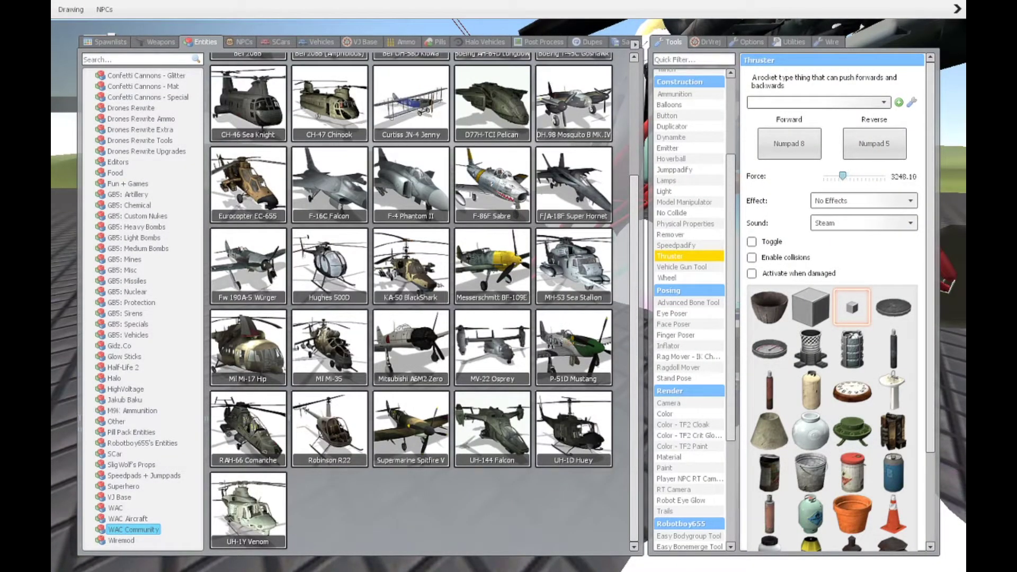
{"action": "key", "text": "q"}
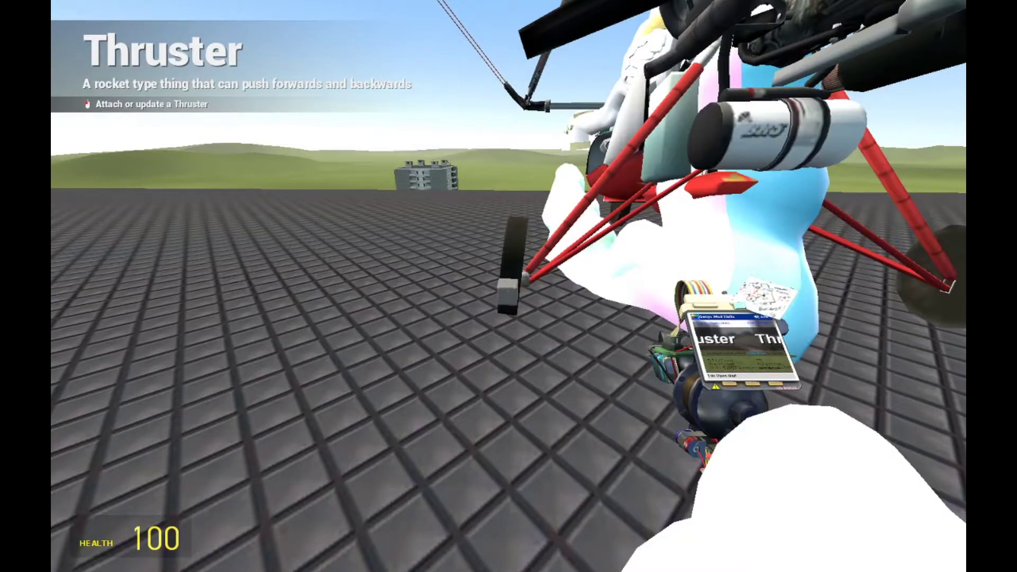
{"action": "left_click", "coordinate": [492, 318]}
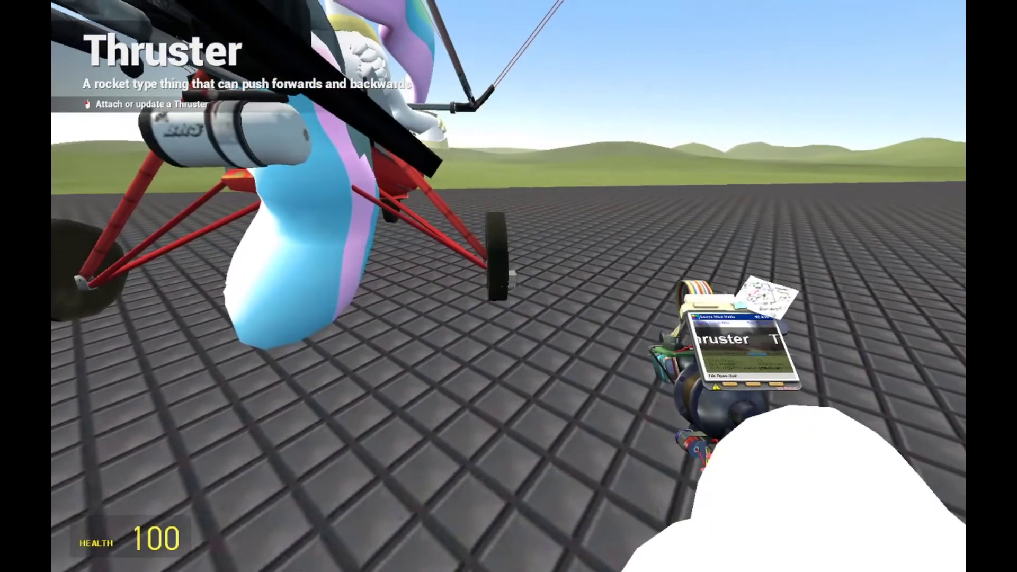